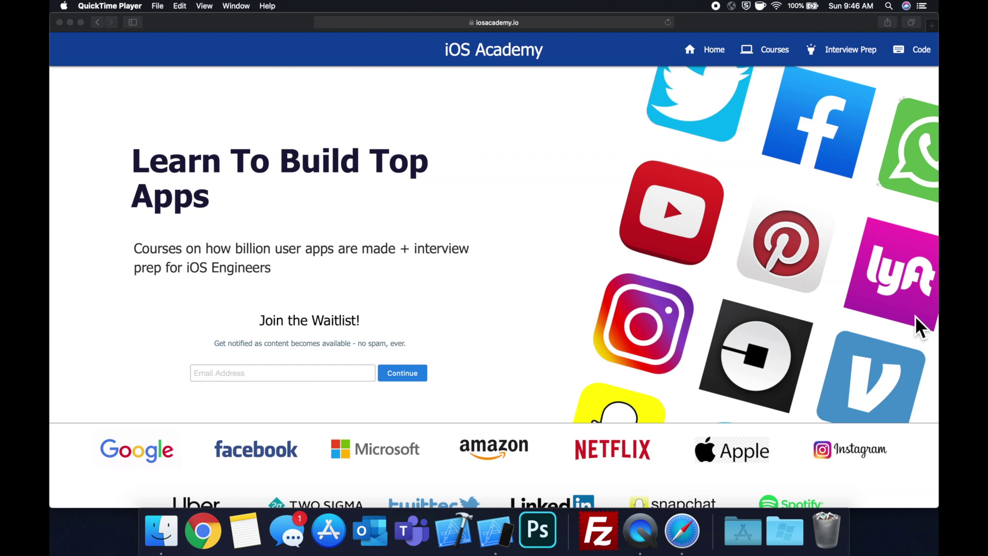
pyautogui.scroll(-5, 915, 318)
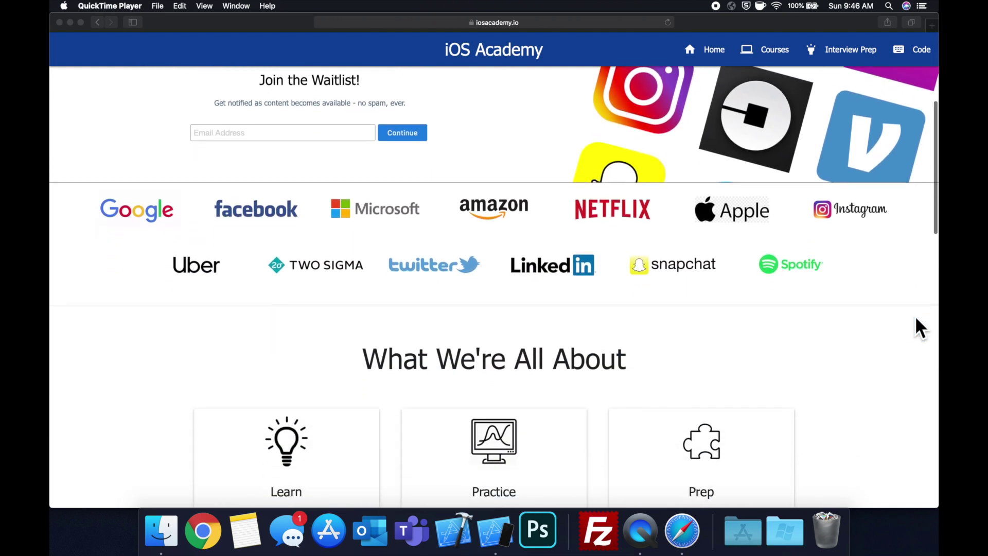
pyautogui.scroll(-7, 916, 319)
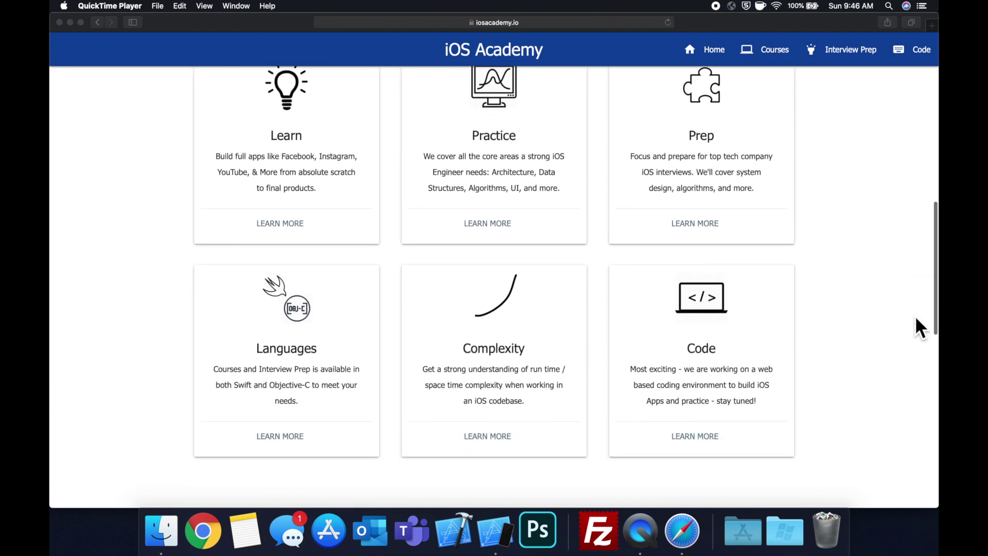
pyautogui.scroll(-7, 916, 319)
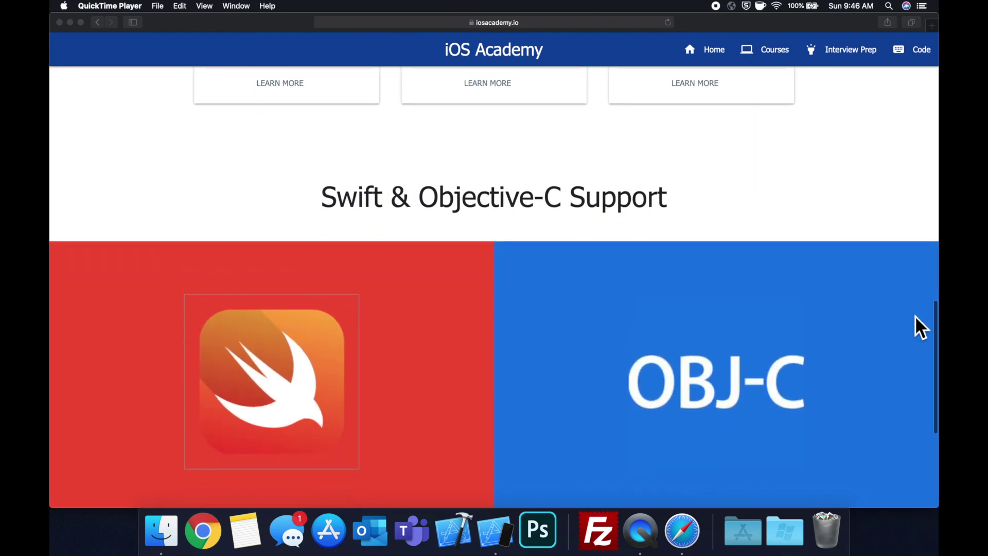
pyautogui.scroll(-5, 917, 318)
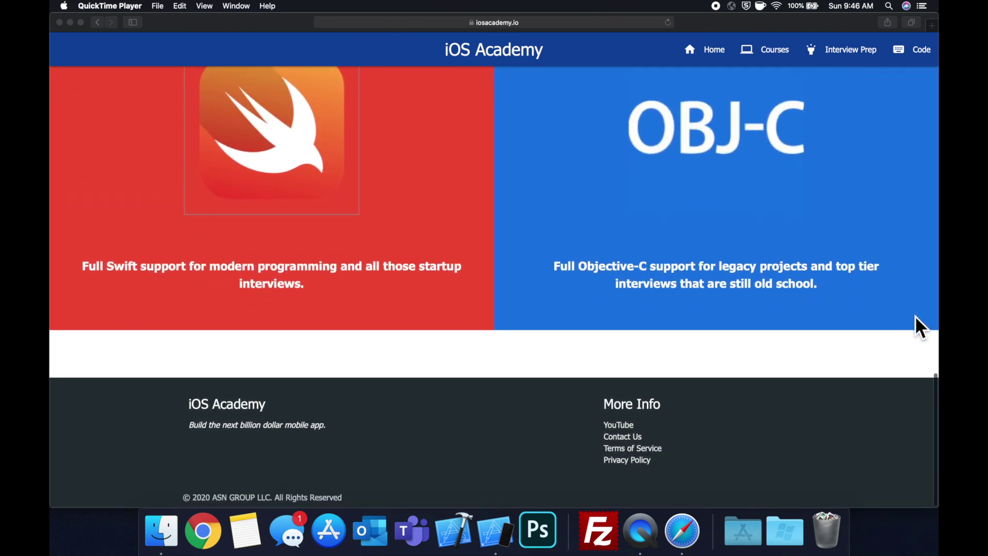
pyautogui.scroll(13, 916, 317)
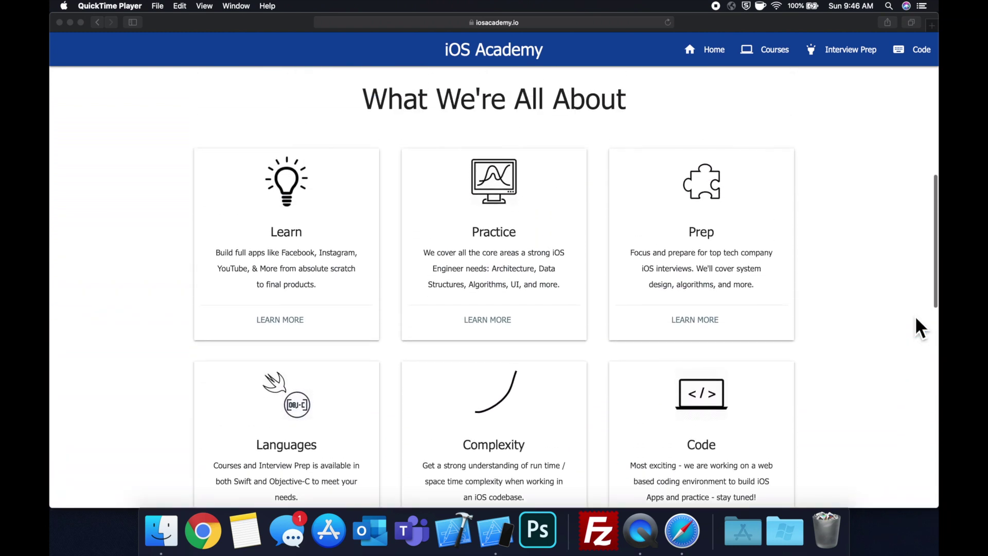
pyautogui.scroll(10, 921, 328)
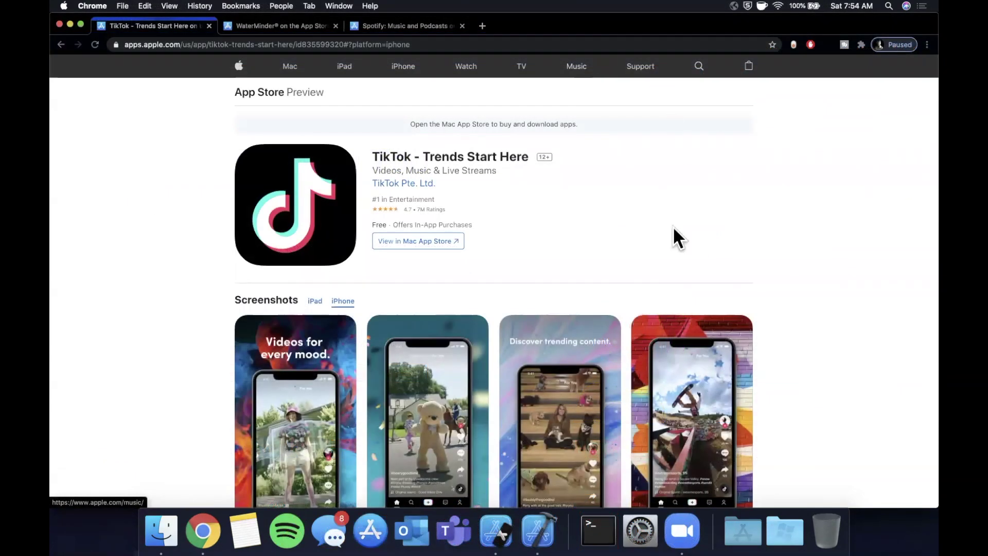
# Browse the TikTok listing's page and its screenshot carousel.
pyautogui.scroll(2, 678, 238)
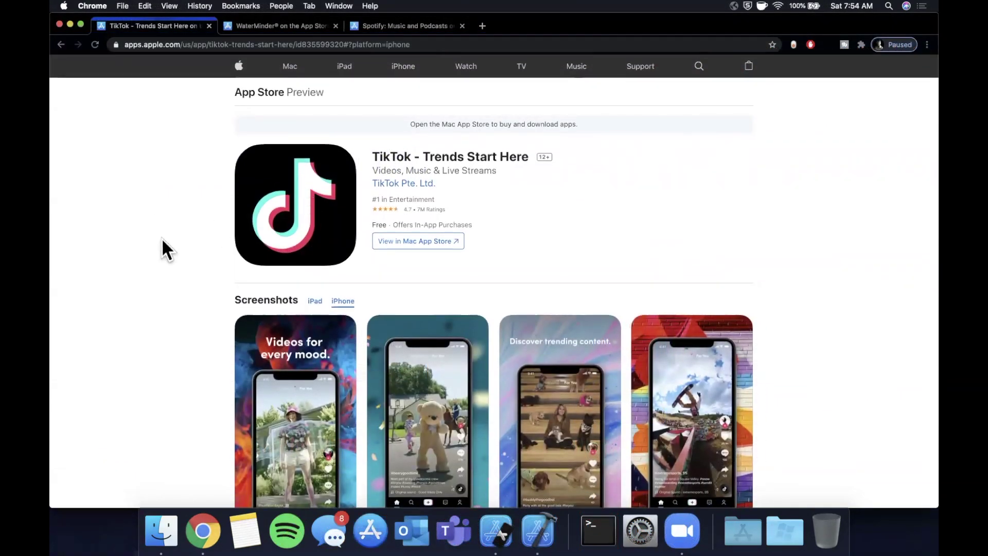
pyautogui.scroll(-3, 191, 245)
pyautogui.hscroll(5, 348, 252)
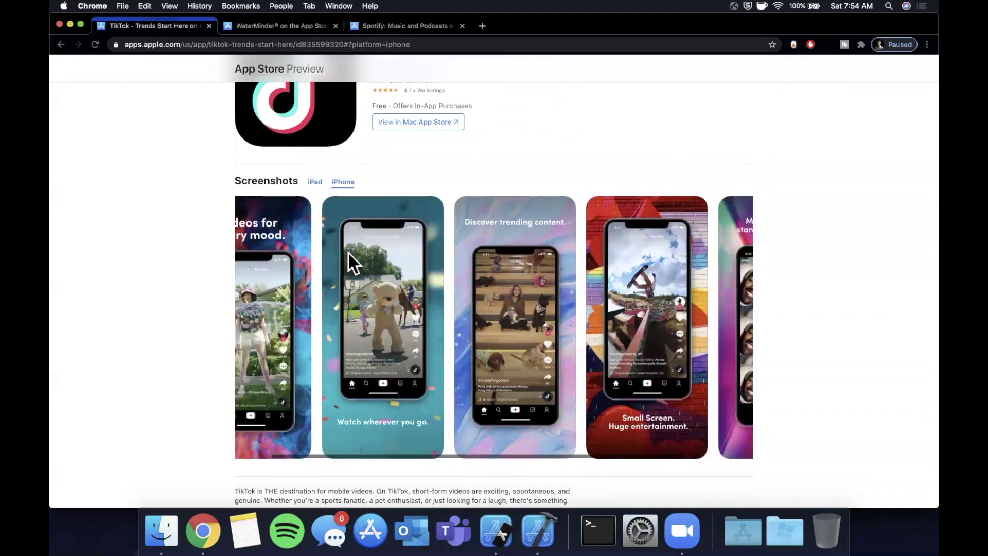
pyautogui.hscroll(-5, 413, 270)
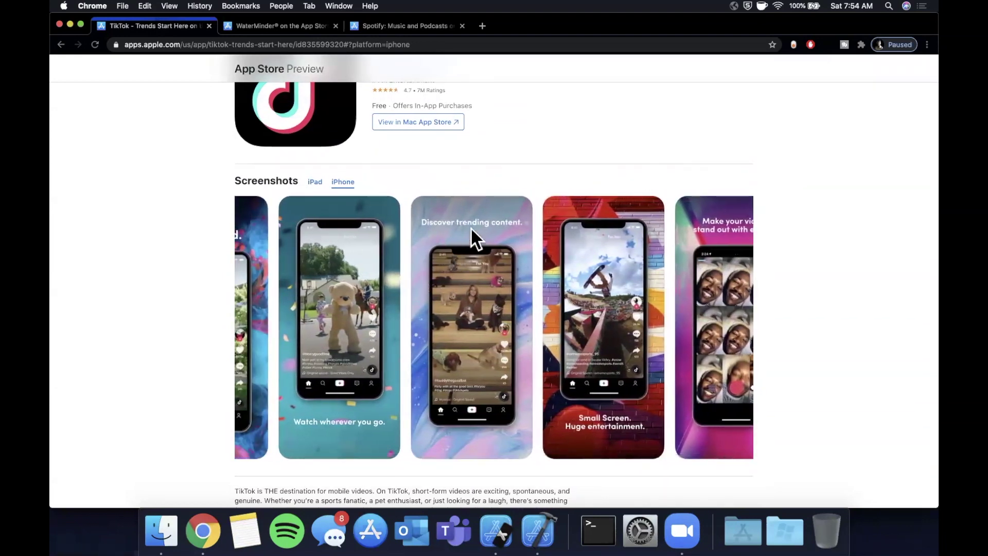
pyautogui.scroll(-3, 471, 227)
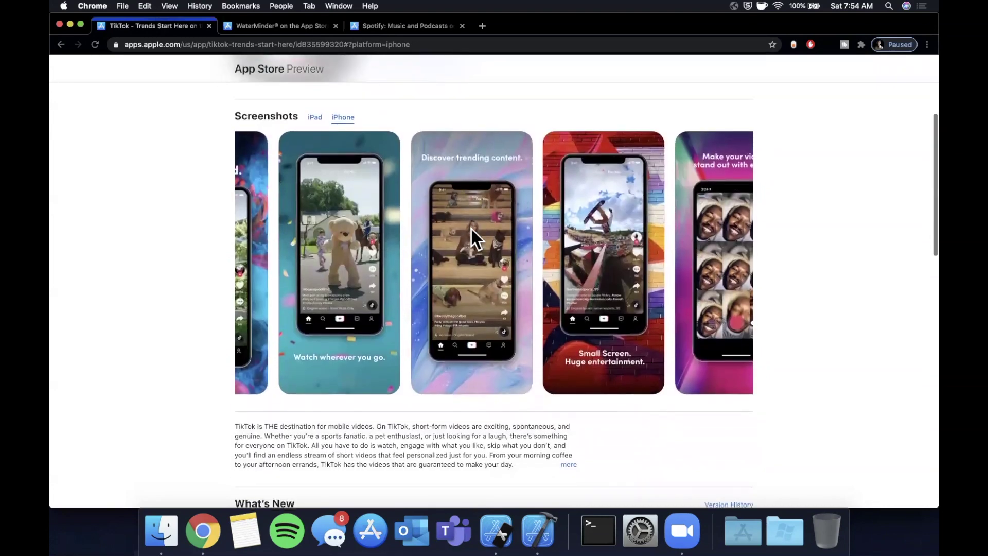
pyautogui.scroll(2, 470, 227)
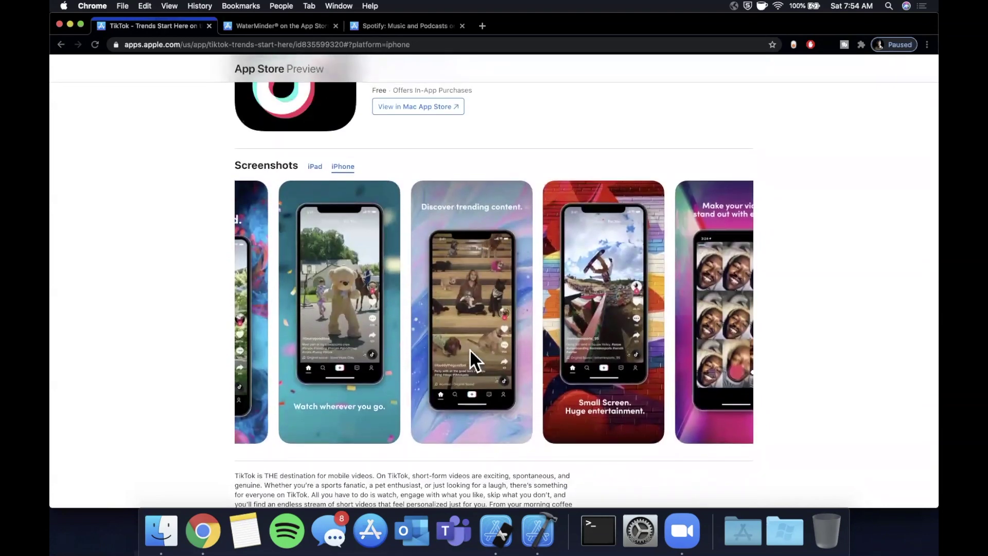
# Browse the WaterMinder listing's screenshots, then move on to the Spotify listing.
pyautogui.hotkey('ctrl', 'Tab')
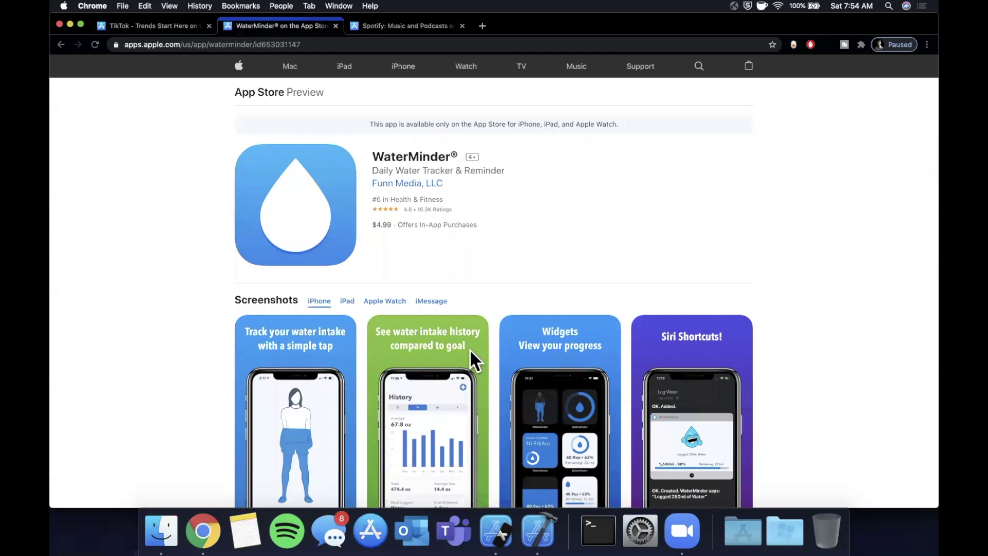
pyautogui.scroll(-5, 470, 351)
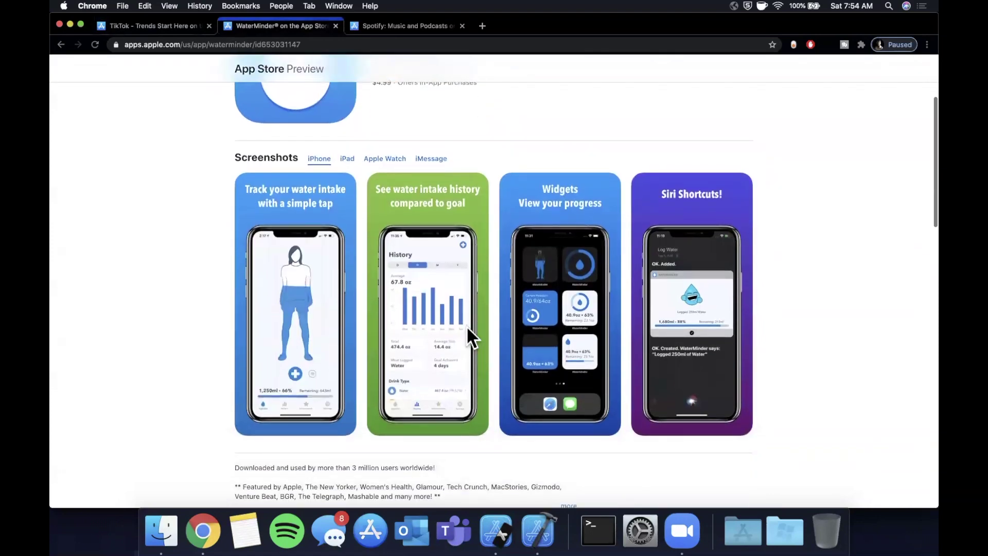
pyautogui.hscroll(3, 466, 326)
pyautogui.hscroll(5, 467, 326)
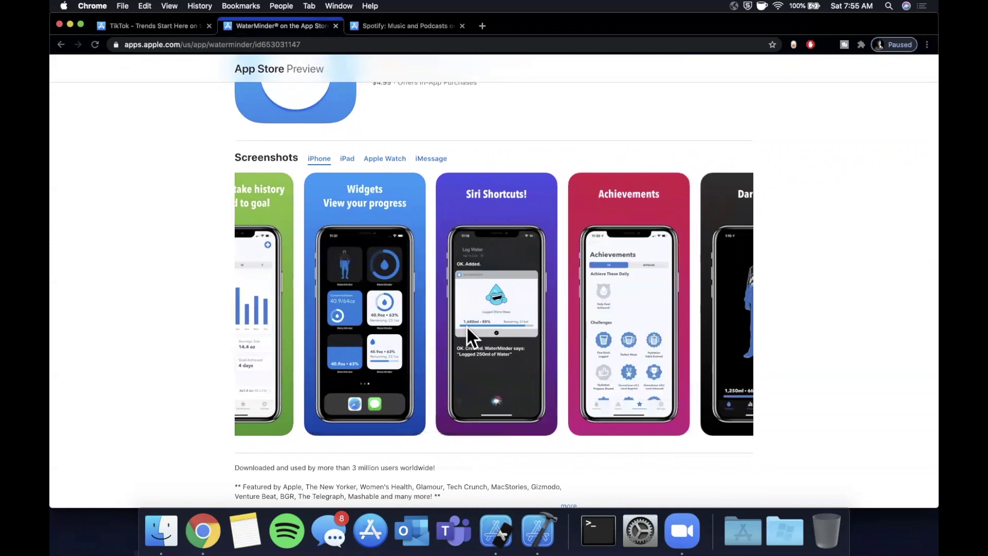
pyautogui.hscroll(5, 466, 326)
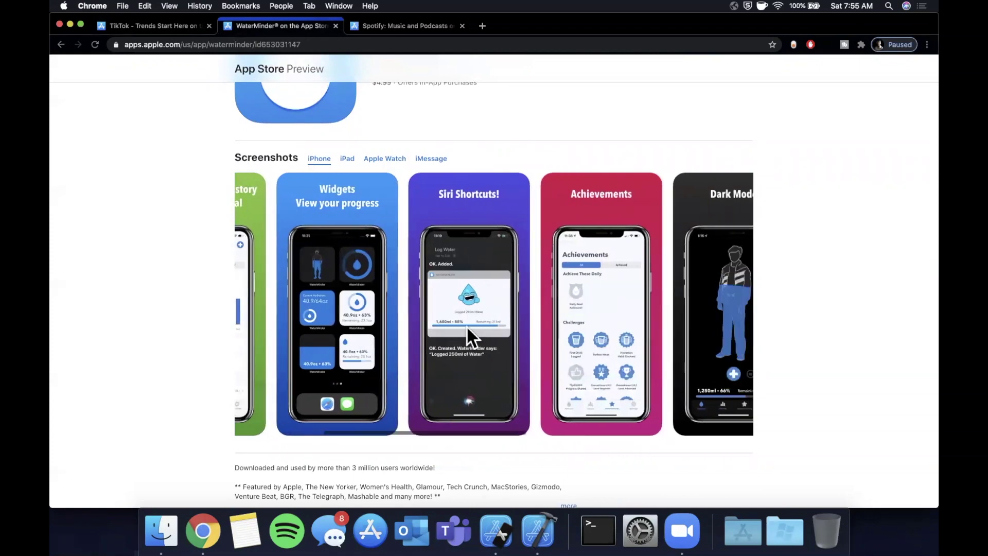
pyautogui.hotkey('ctrl', 'Tab')
pyautogui.scroll(-5, 469, 231)
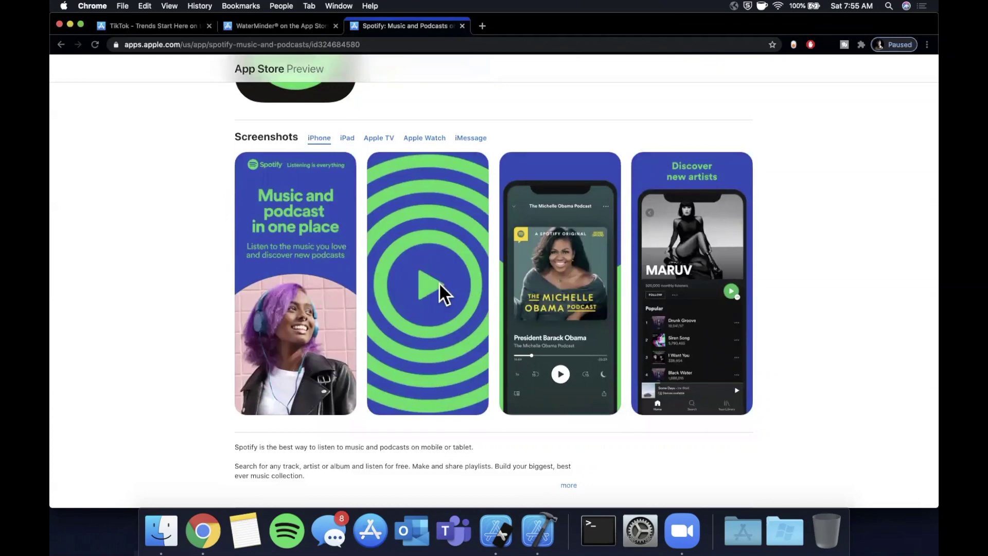
pyautogui.hscroll(10, 439, 282)
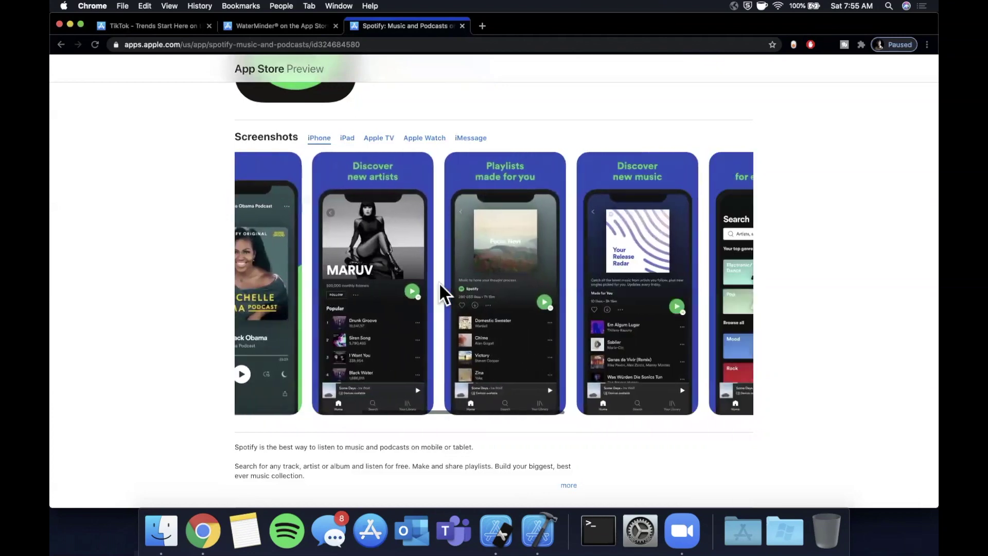
pyautogui.hscroll(10, 439, 282)
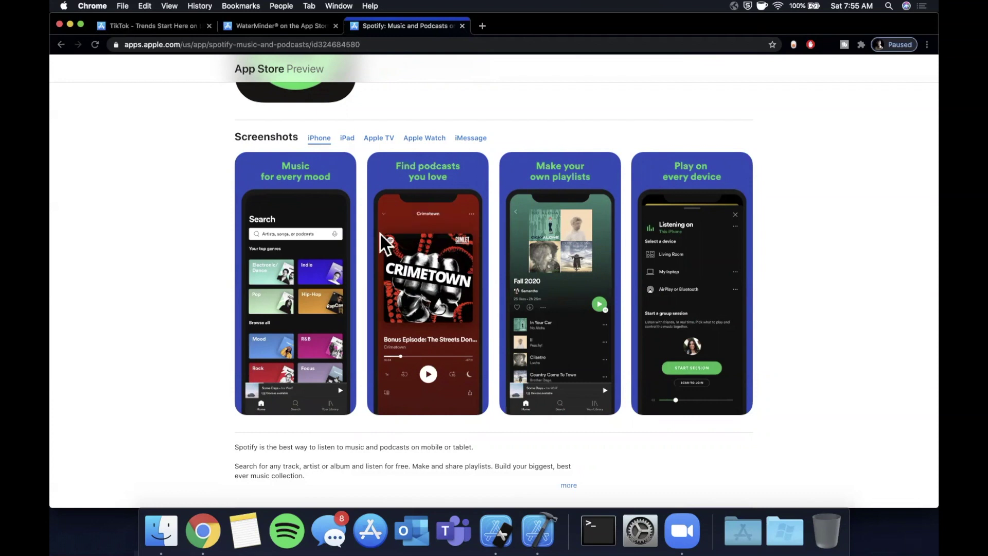
pyautogui.scroll(1, 422, 245)
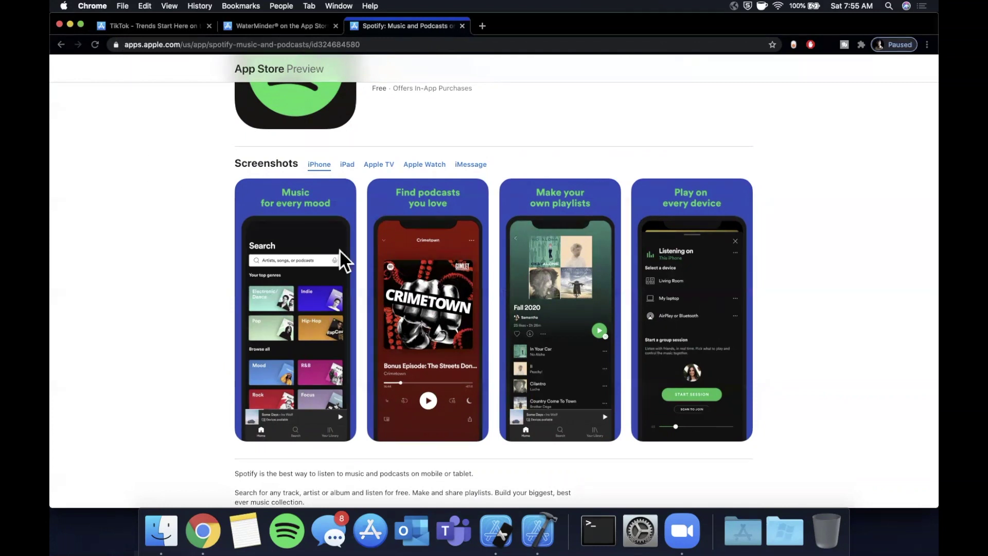
pyautogui.hscroll(-3, 339, 249)
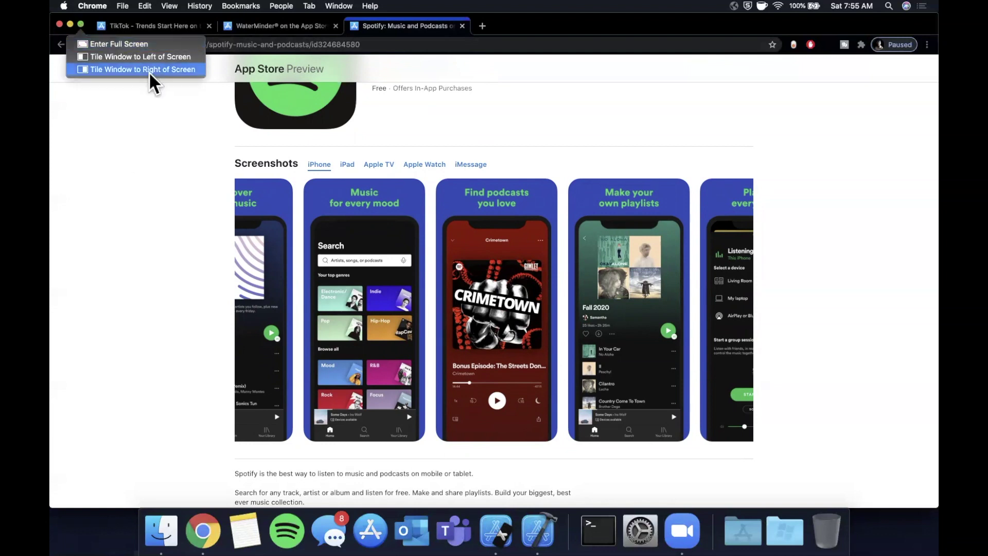
# Open the app-mockup.com website in a new browser tab.
pyautogui.press('super+t')
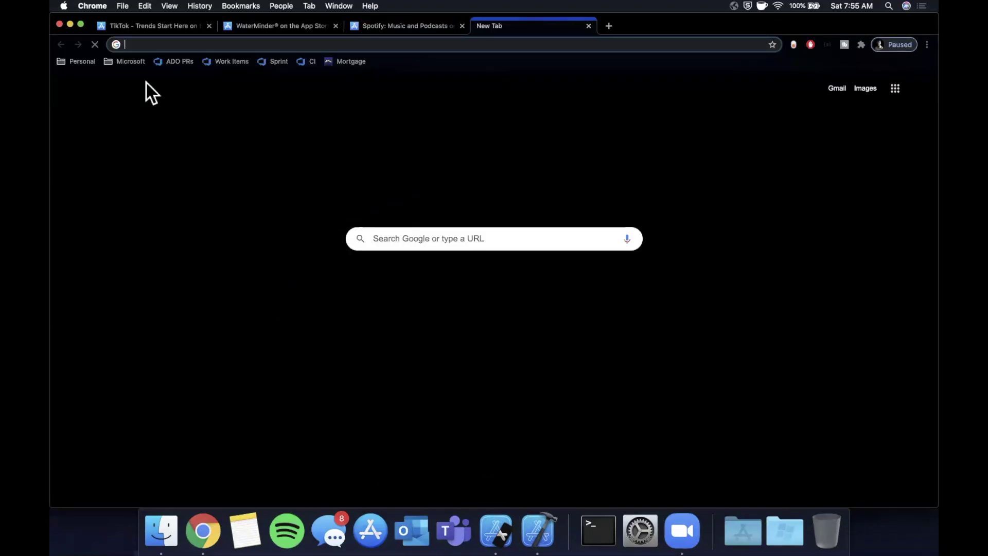
pyautogui.write('app-mock')
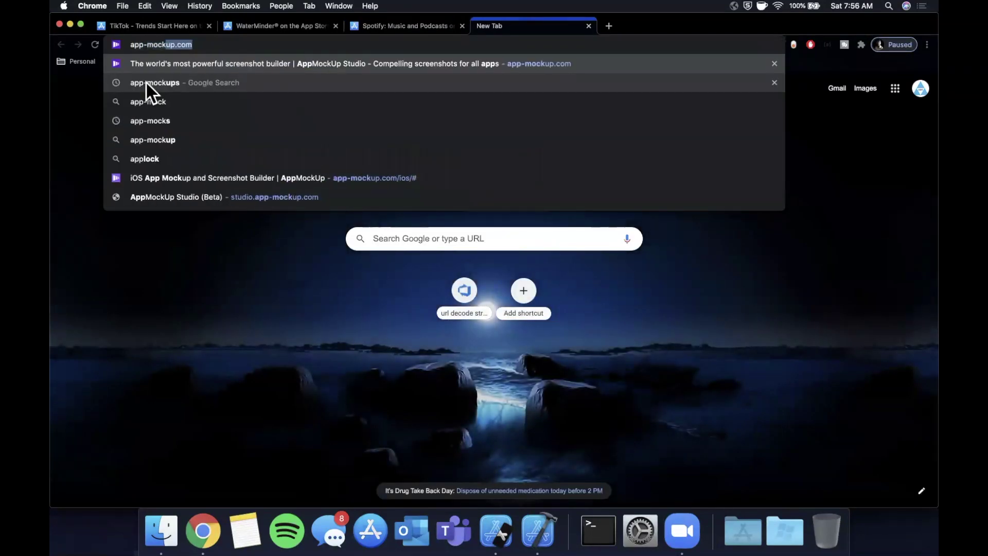
pyautogui.press('Return')
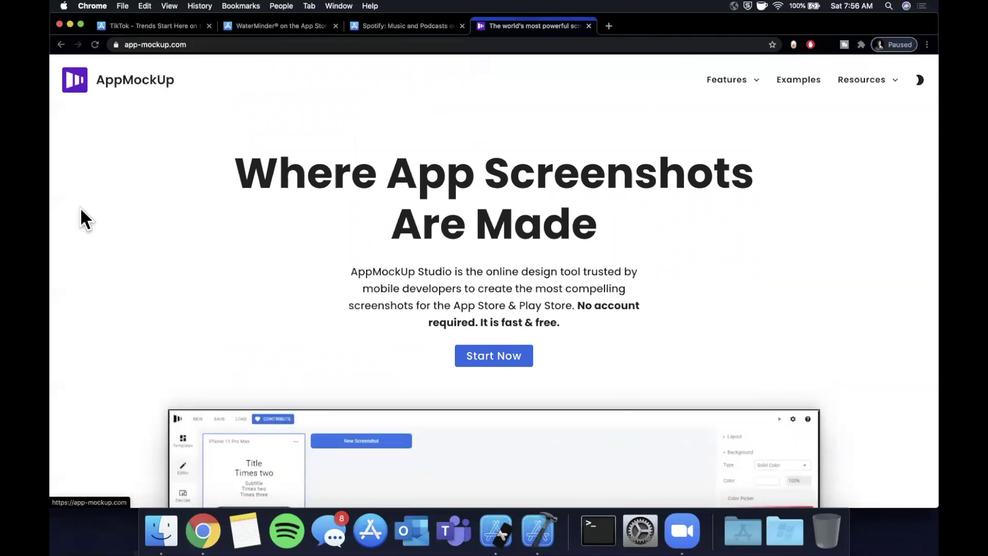
# Scroll through the site's feature sections and back up toward the Start Now hero.
pyautogui.scroll(-2, 132, 217)
pyautogui.scroll(-1, 132, 211)
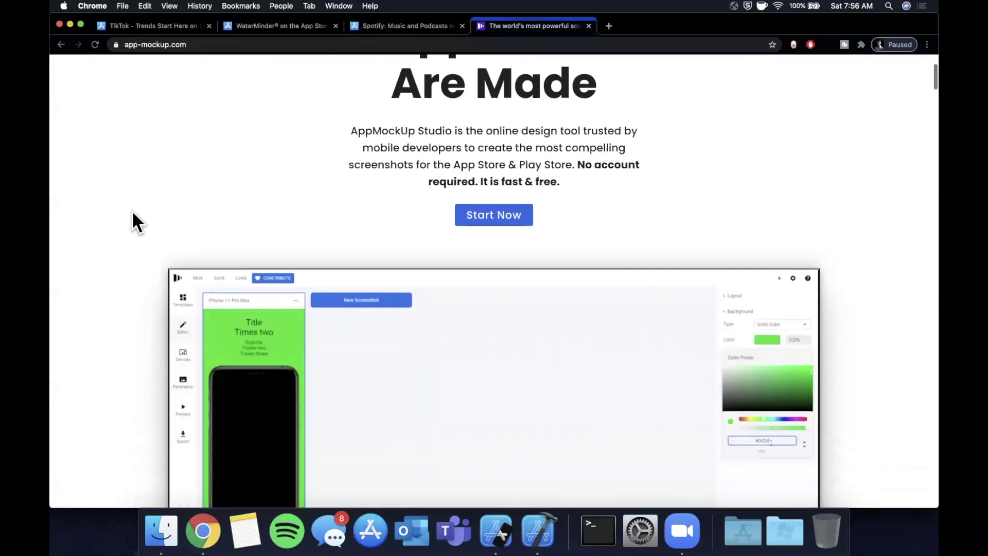
pyautogui.scroll(-2, 130, 210)
pyautogui.scroll(-2, 130, 210)
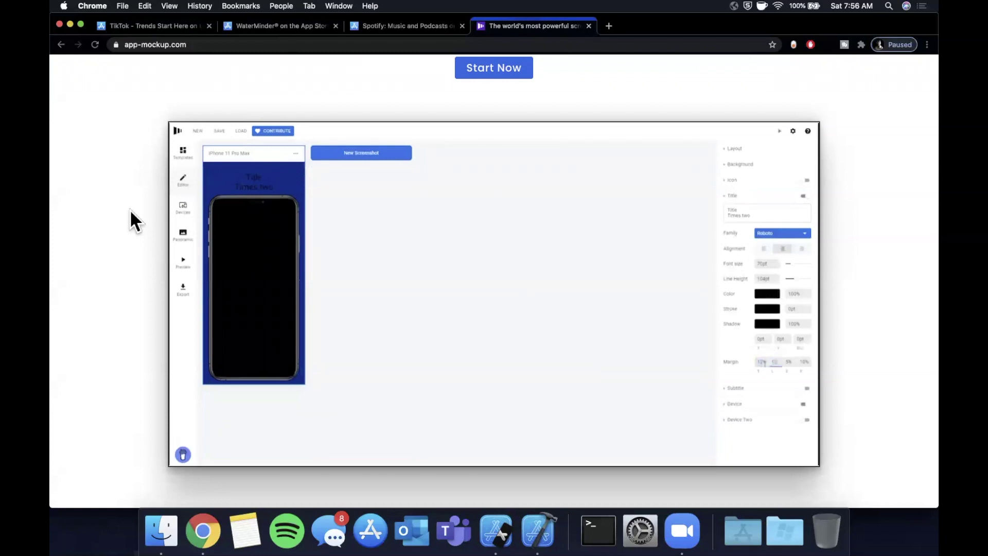
pyautogui.scroll(-1, 130, 209)
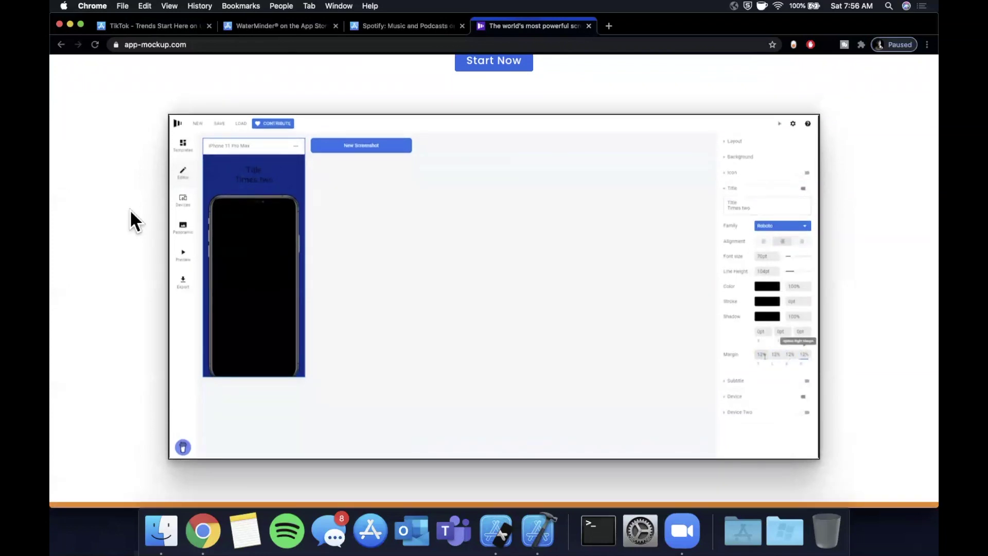
pyautogui.scroll(-8, 130, 209)
pyautogui.scroll(-10, 131, 209)
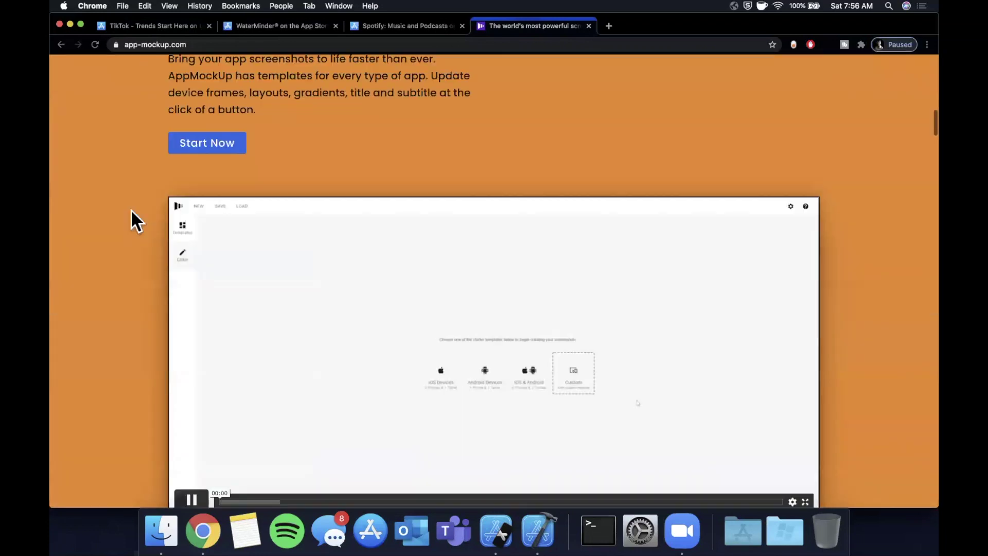
pyautogui.scroll(1, 131, 209)
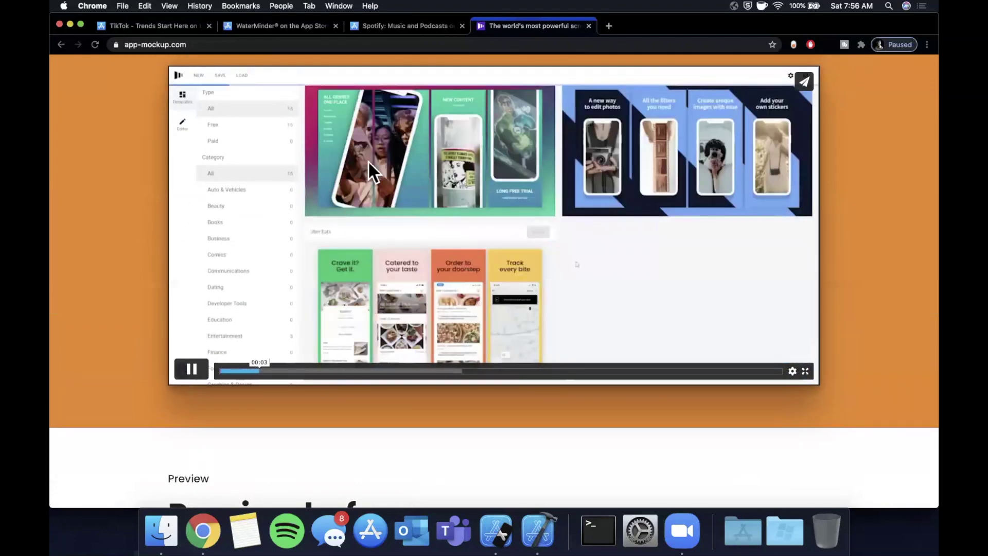
pyautogui.scroll(-1, 378, 159)
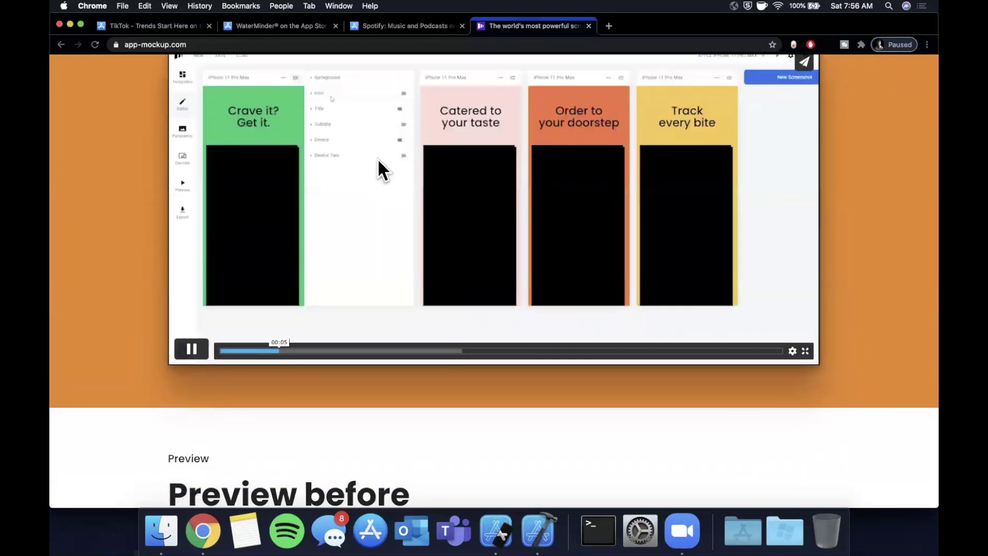
pyautogui.scroll(-7, 376, 157)
pyautogui.scroll(-5, 378, 160)
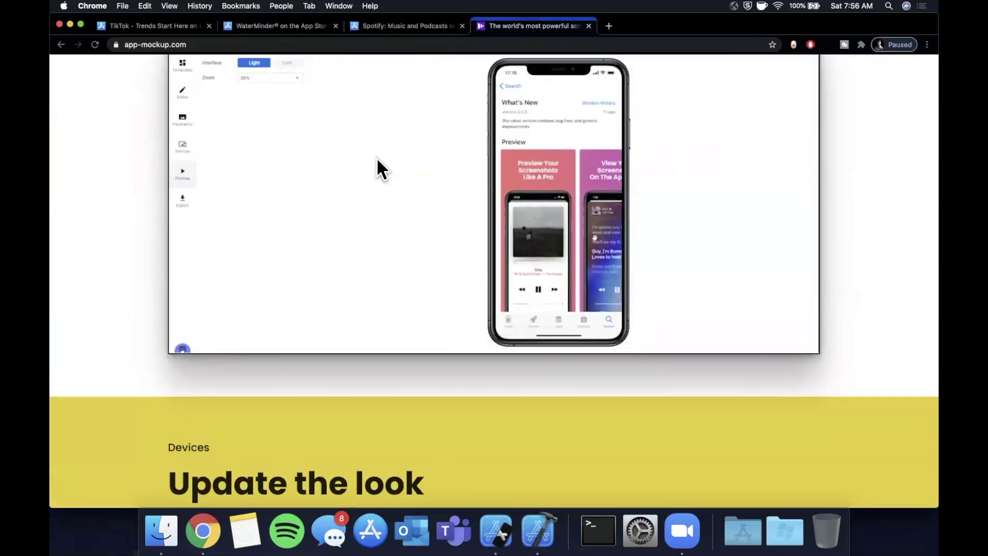
pyautogui.scroll(-3, 378, 159)
pyautogui.scroll(-4, 379, 164)
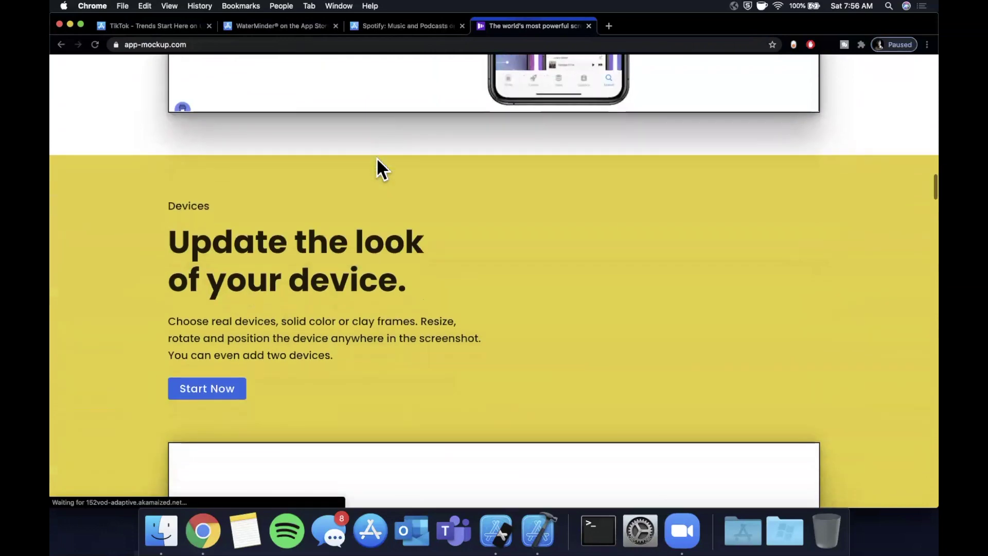
pyautogui.scroll(-3, 579, 206)
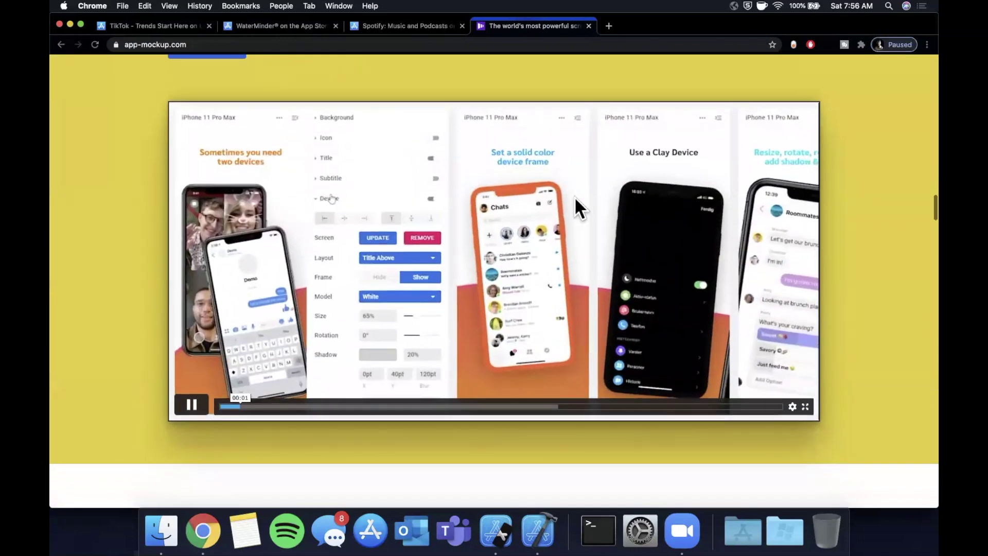
pyautogui.scroll(-5, 574, 196)
pyautogui.scroll(-5, 618, 207)
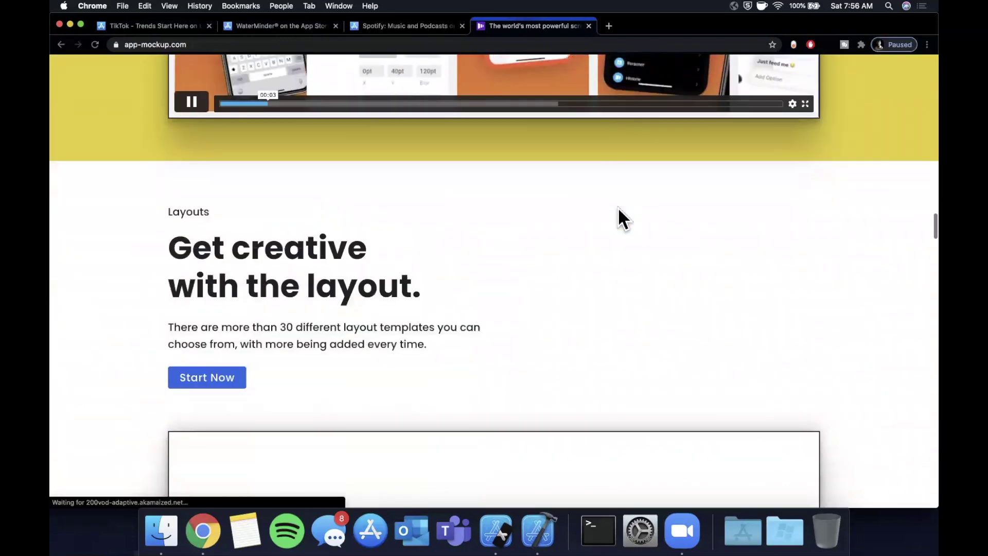
pyautogui.scroll(-15, 622, 246)
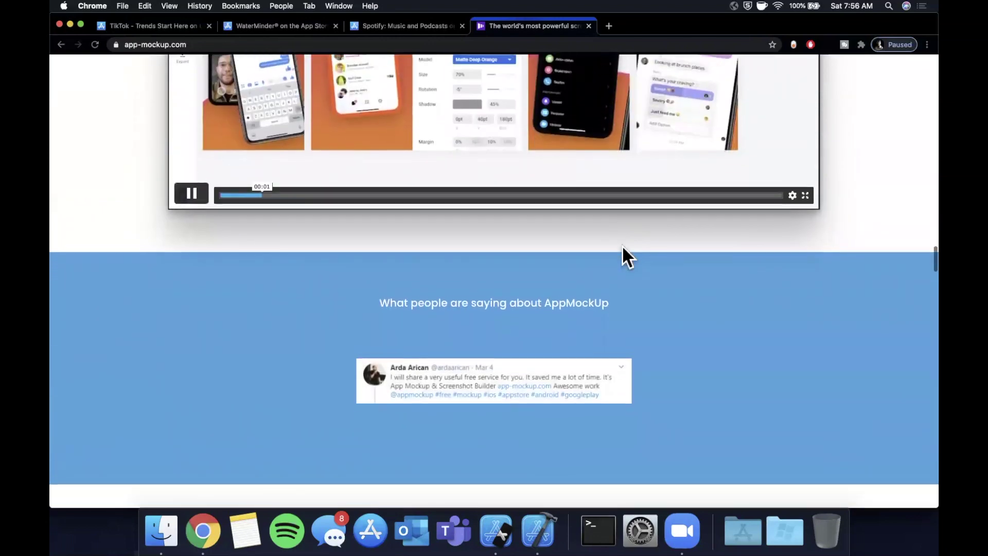
pyautogui.scroll(-3, 623, 245)
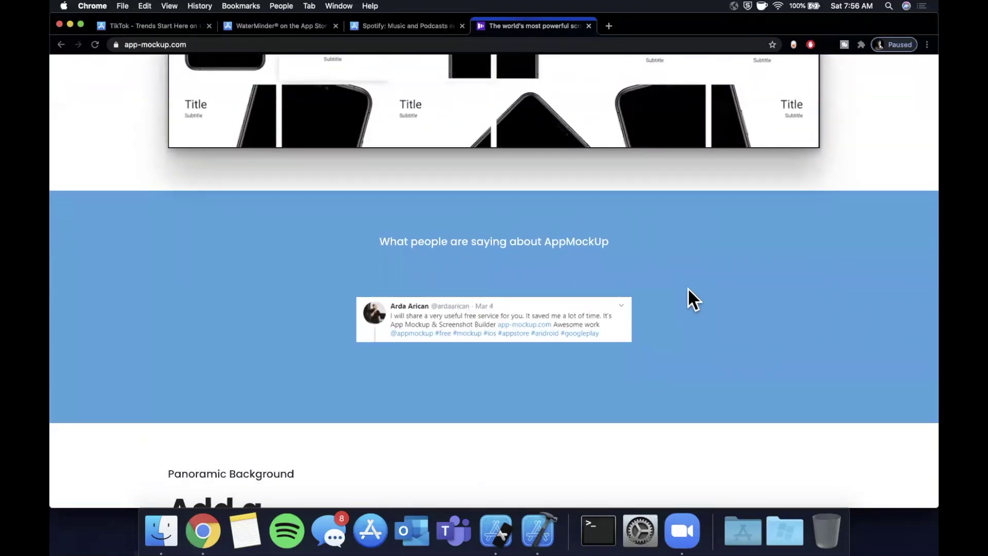
pyautogui.scroll(-10, 689, 289)
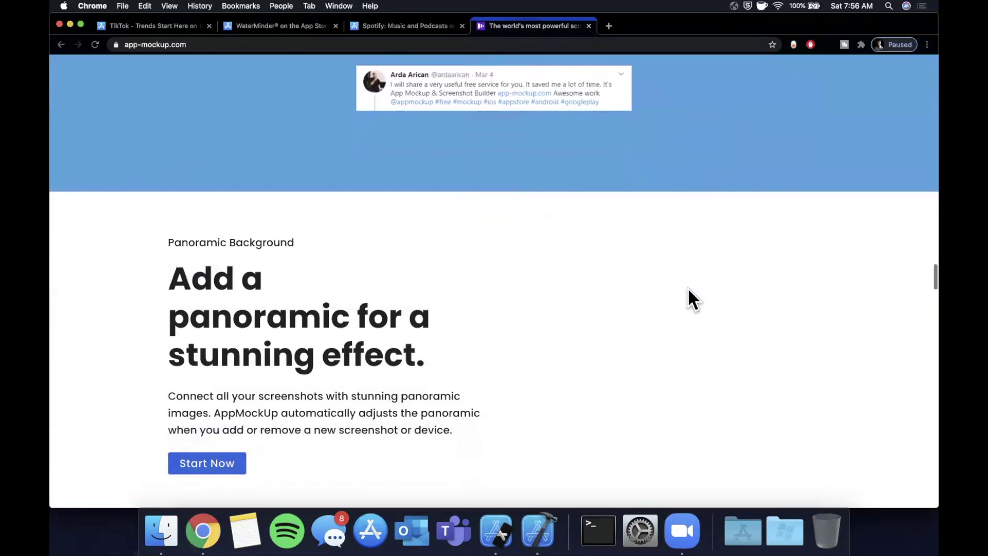
pyautogui.scroll(-4, 689, 289)
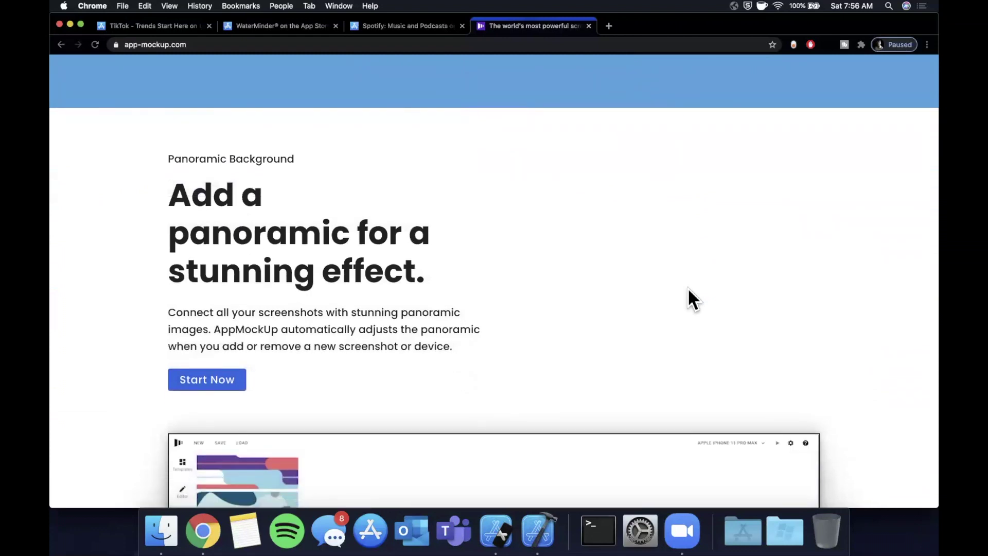
pyautogui.scroll(-15, 689, 289)
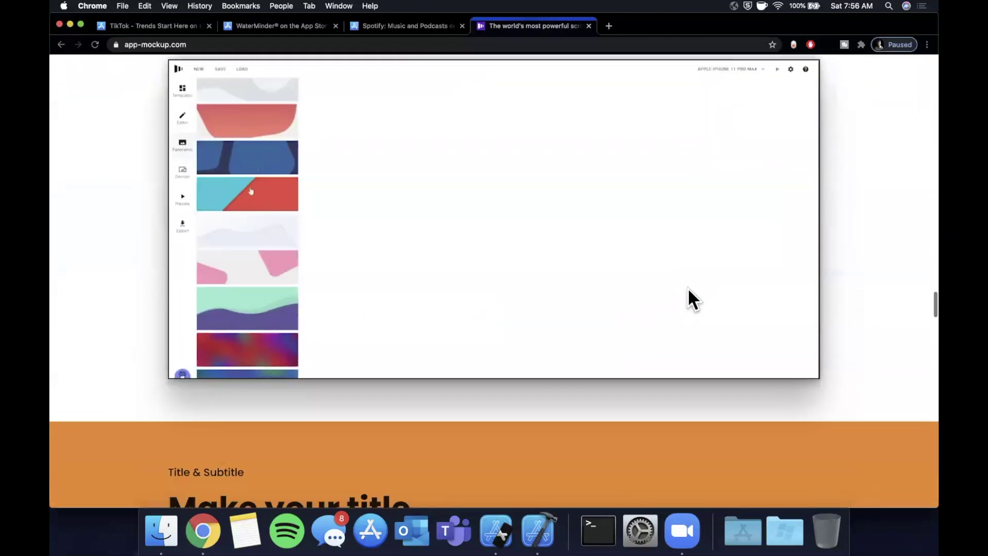
pyautogui.scroll(-16, 689, 289)
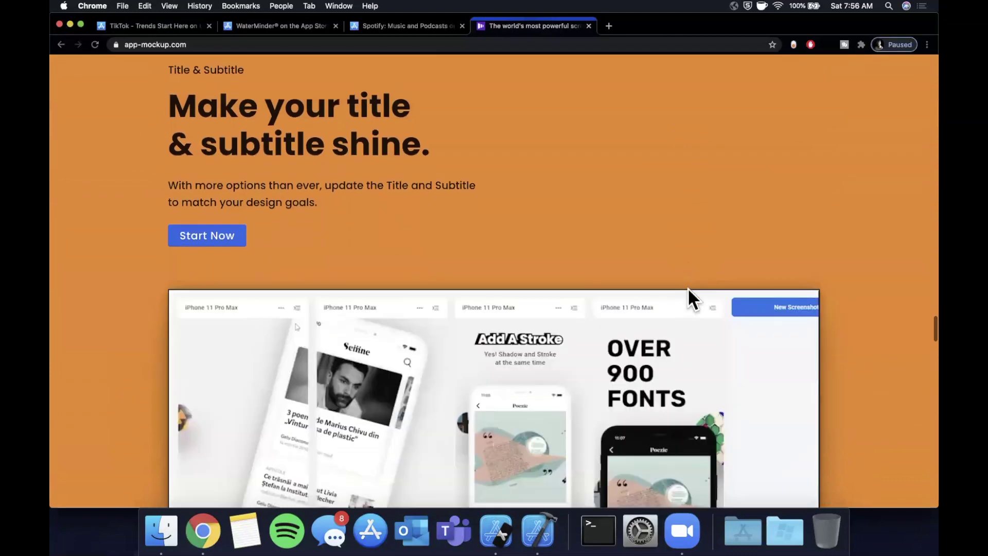
pyautogui.scroll(-20, 688, 288)
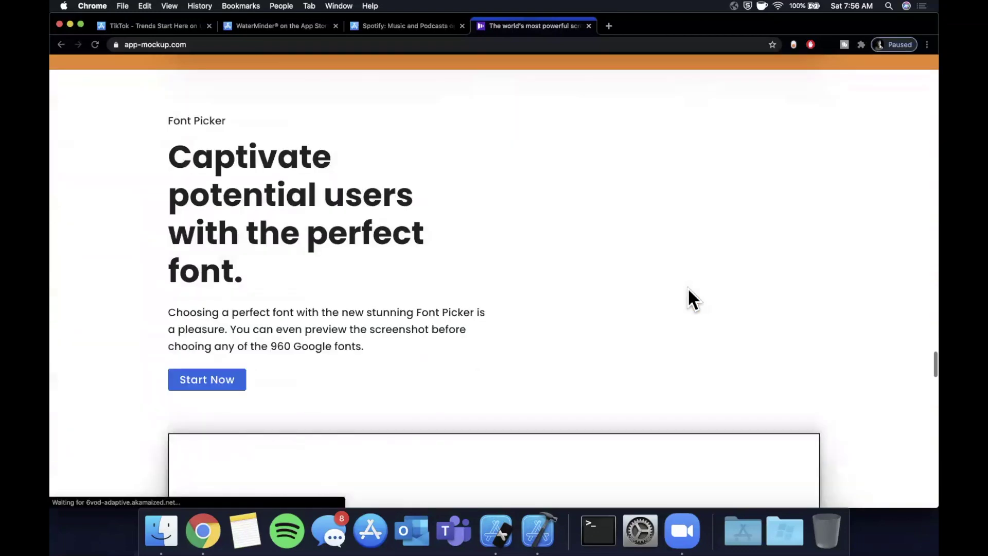
pyautogui.scroll(20, 689, 289)
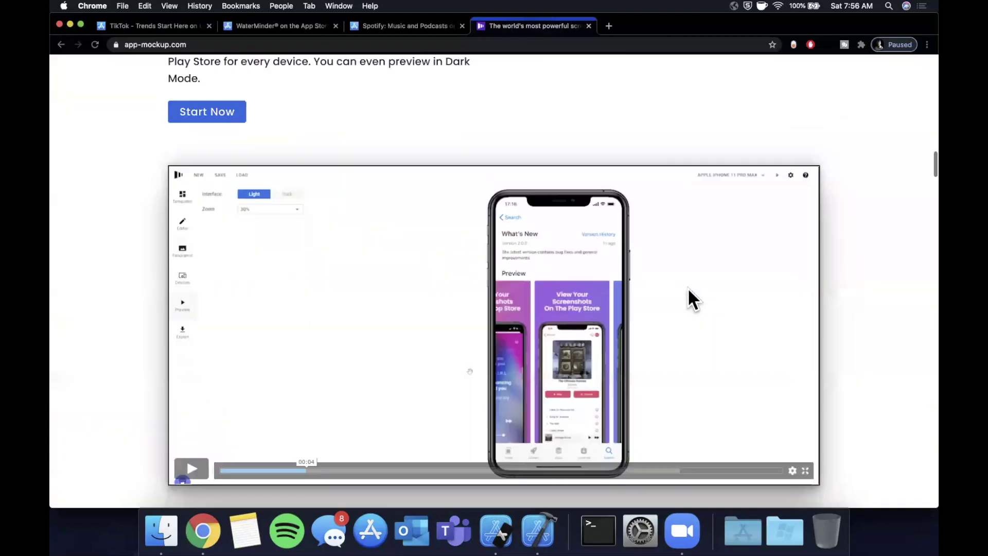
pyautogui.scroll(20, 687, 288)
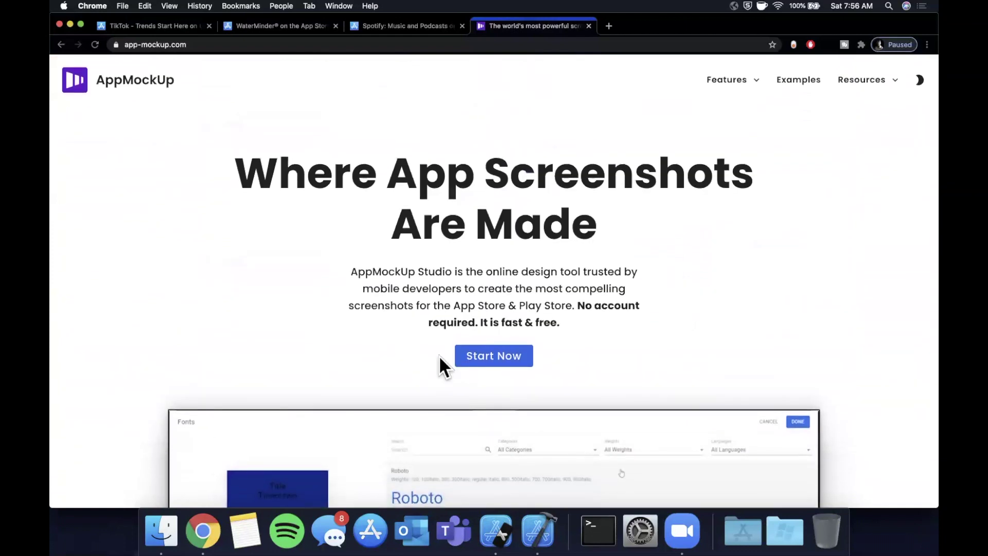
# Launch AppMockUp Studio via Start Now and pick the iOS Devices starter template.
pyautogui.click(473, 358)
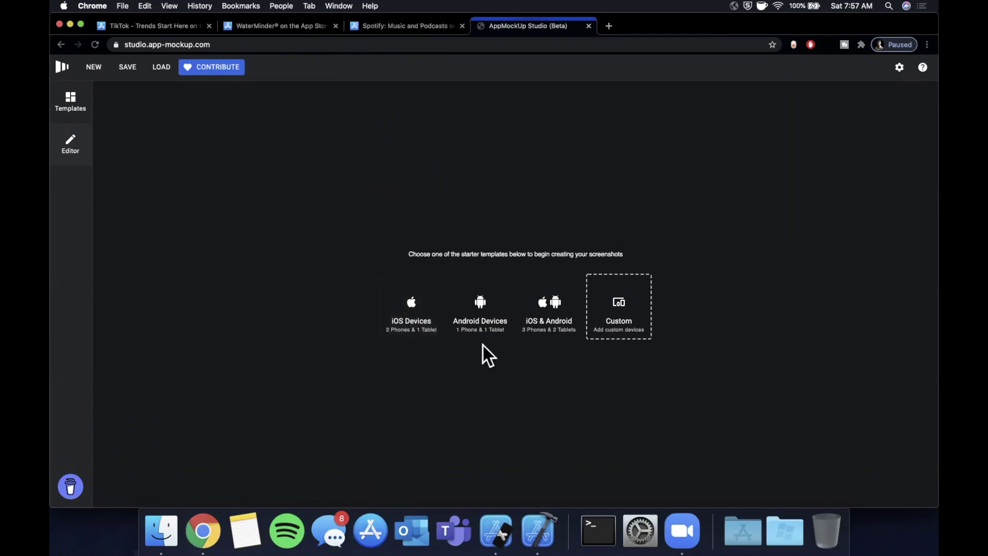
pyautogui.click(415, 311)
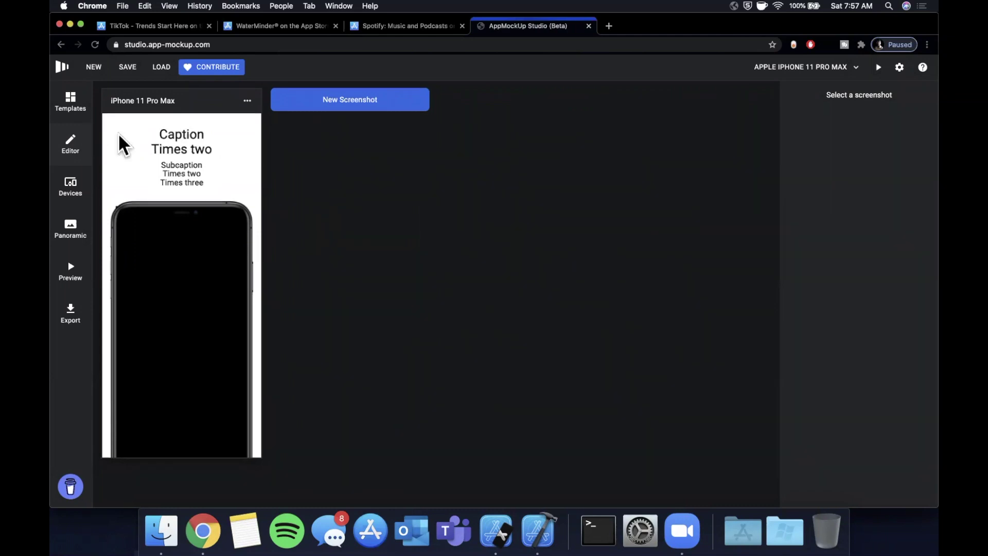
# Select the first iPhone 11 Pro Max screenshot and add two new screenshots beside it.
pyautogui.scroll(-1, 119, 134)
pyautogui.click(171, 147)
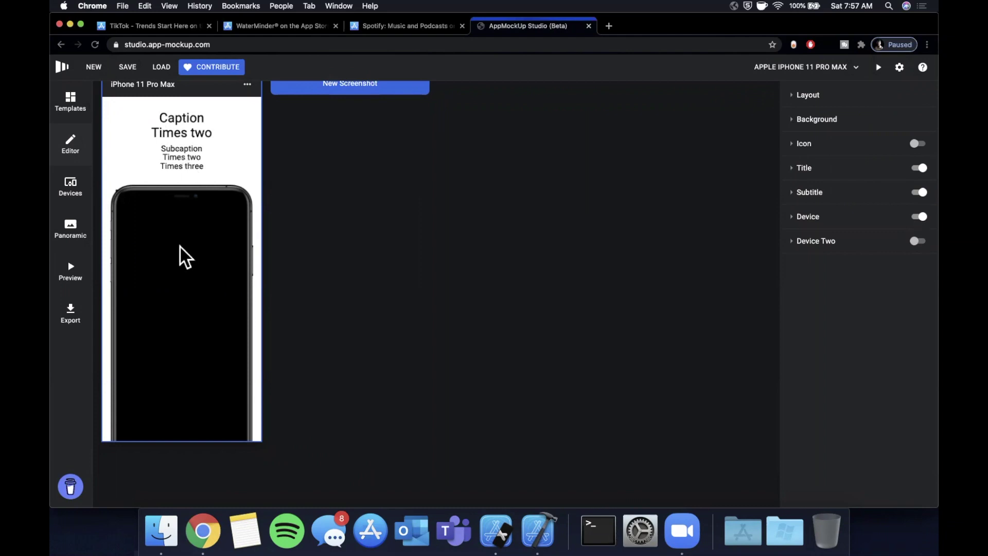
pyautogui.scroll(1, 142, 364)
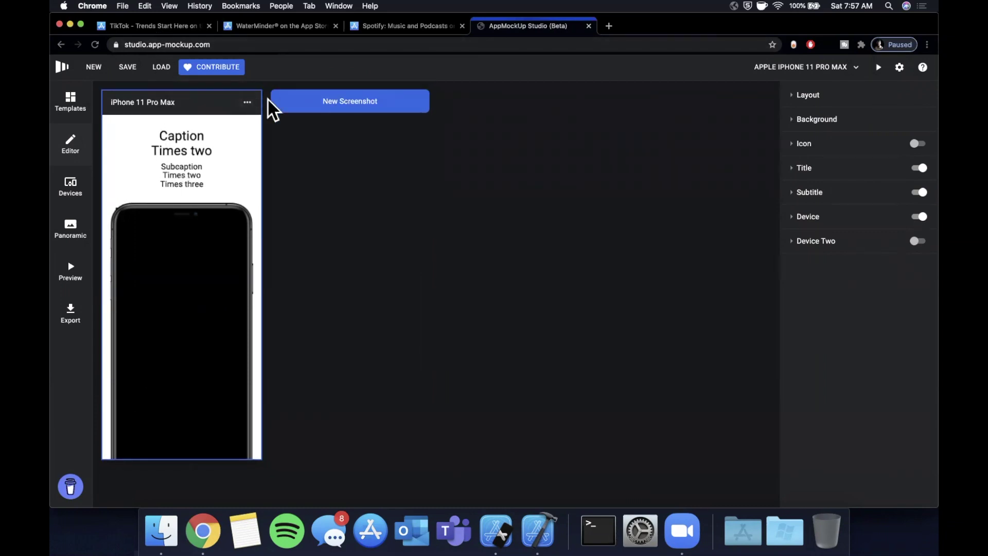
pyautogui.click(366, 105)
pyautogui.click(525, 119)
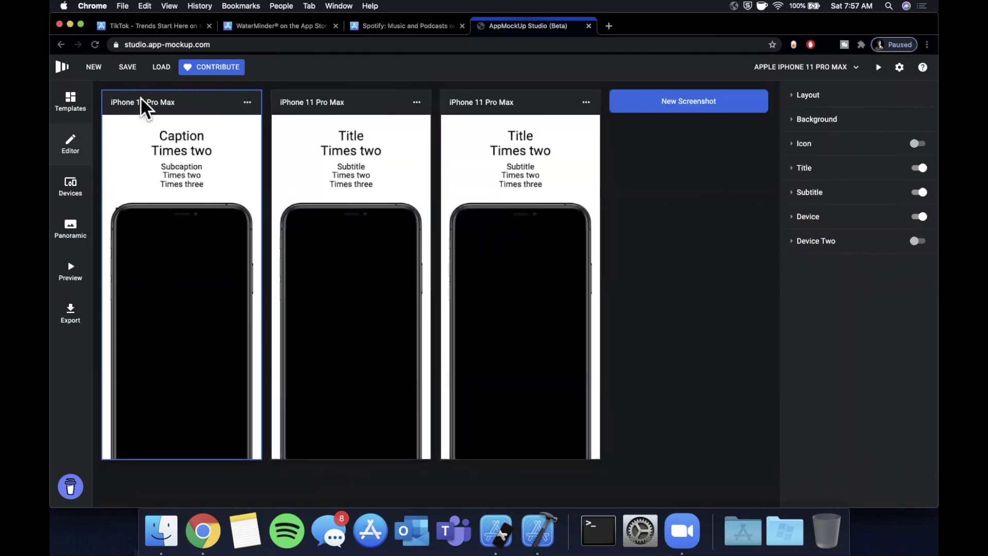
# Save a Simulator screenshot of the iPhone 11 Pro Max home screen, then return to the browser.
pyautogui.press('super+Tab')
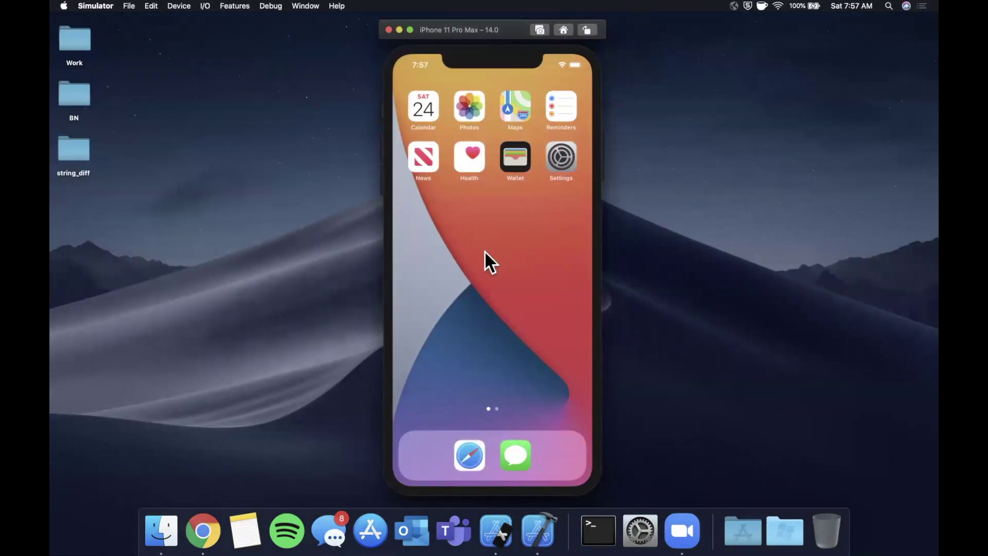
pyautogui.press('super+s')
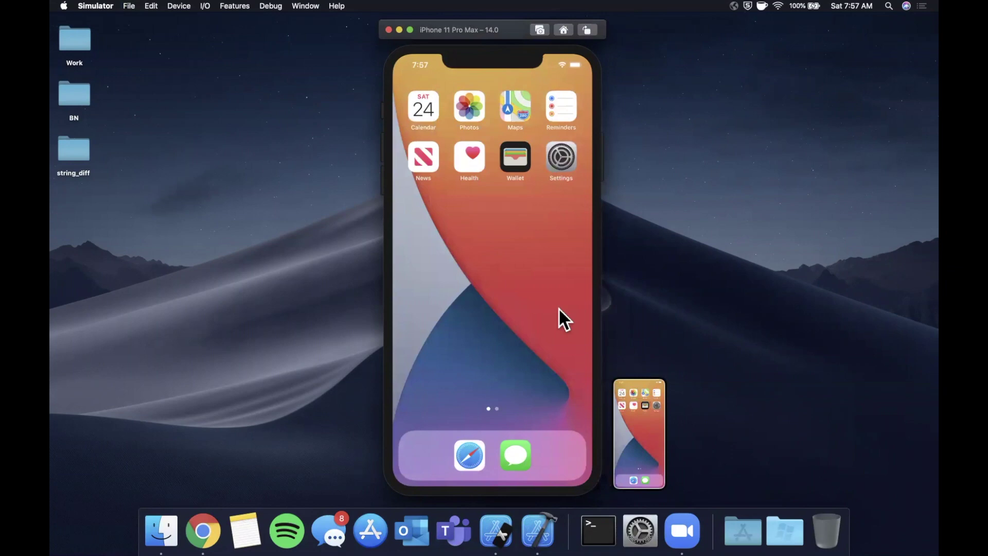
pyautogui.press('super+Tab')
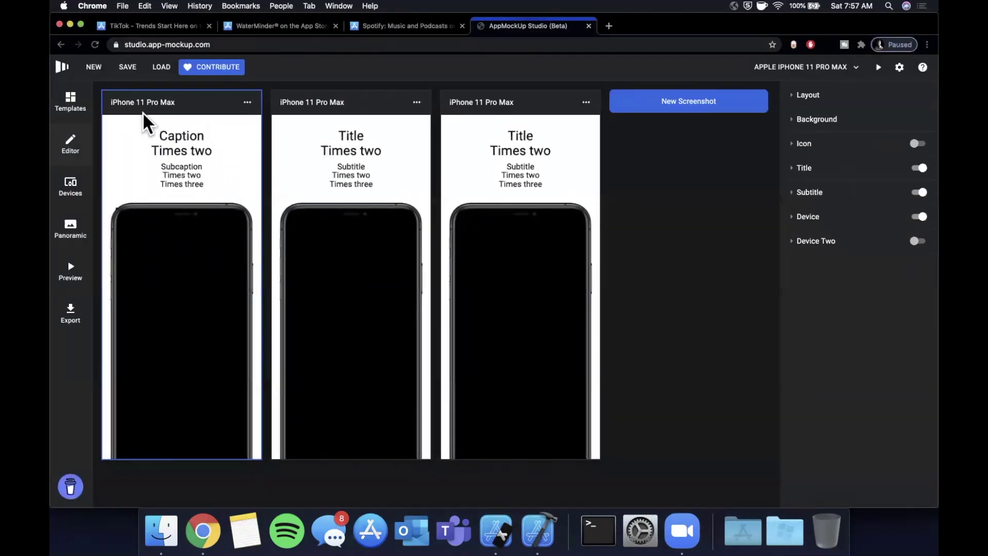
# Give the first screenshot a panoramic background and turn on its title.
pyautogui.click(248, 102)
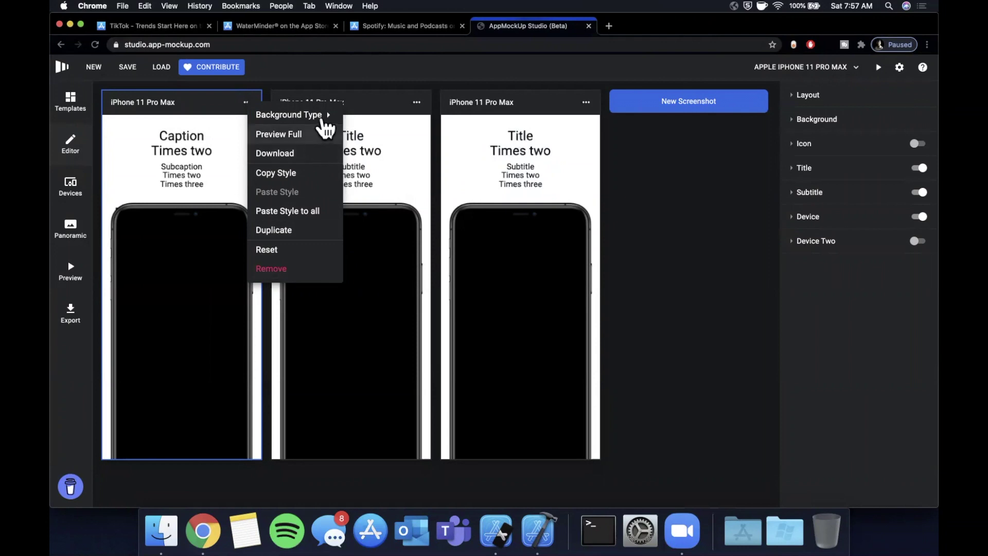
pyautogui.moveTo(324, 115)
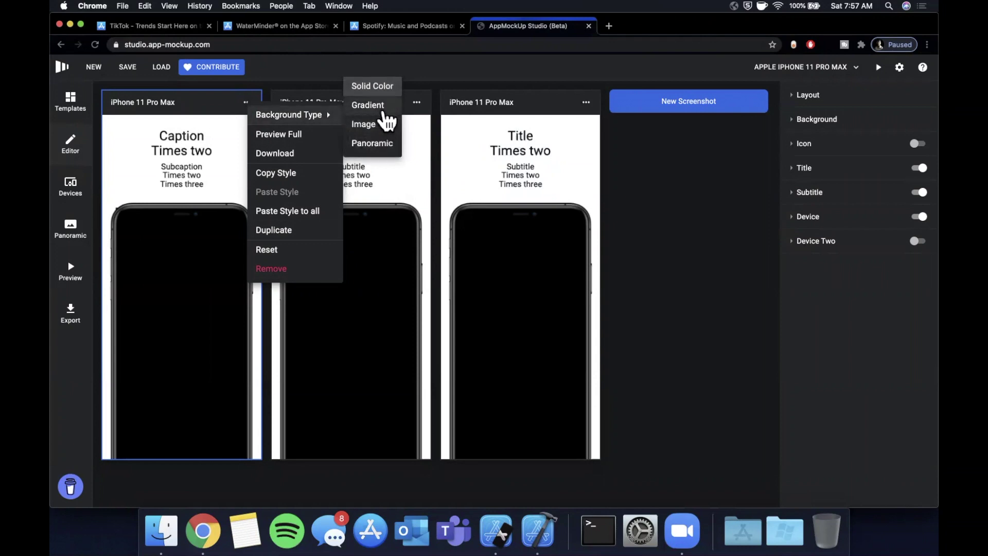
pyautogui.click(380, 146)
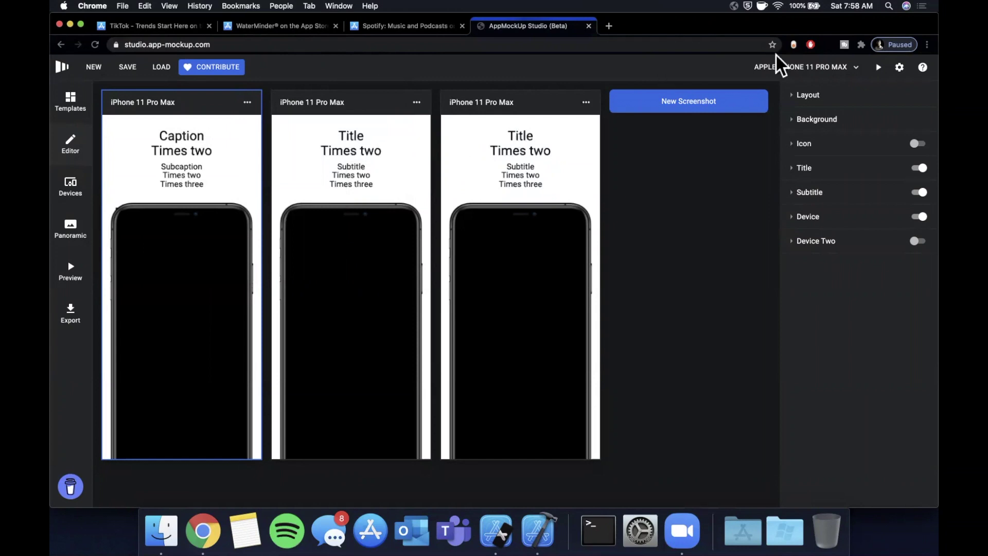
pyautogui.click(918, 167)
# Switch the first screenshot's background type to Solid Color.
pyautogui.click(246, 103)
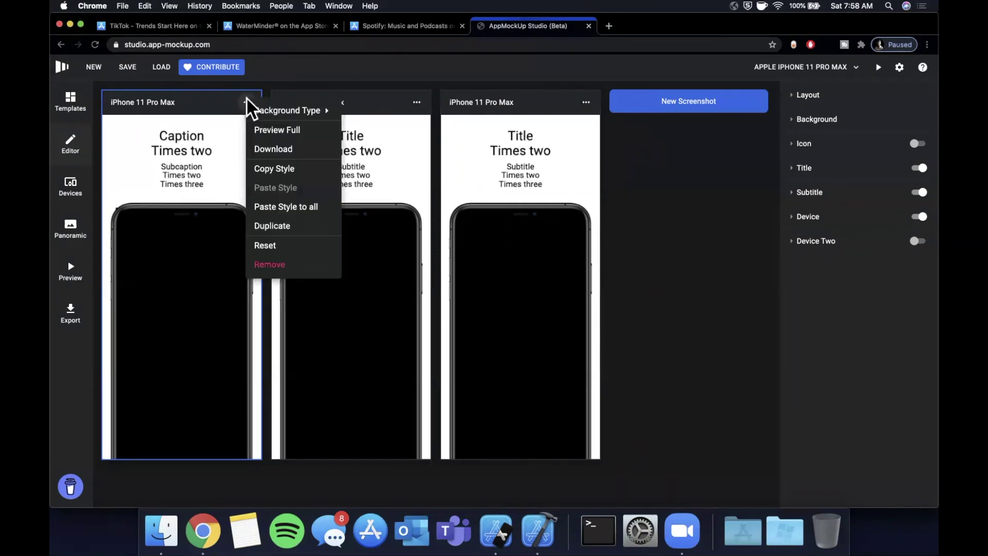
pyautogui.moveTo(278, 113)
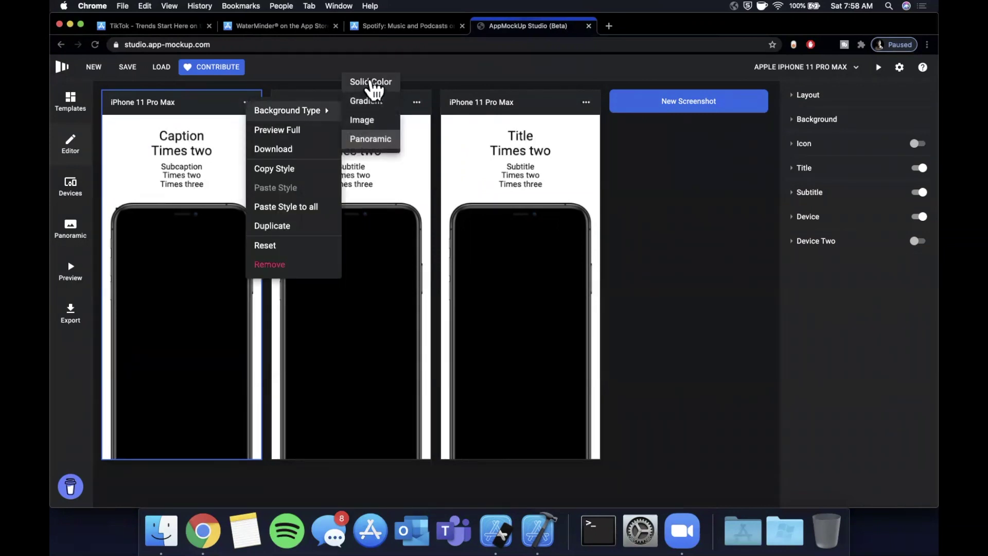
pyautogui.click(371, 82)
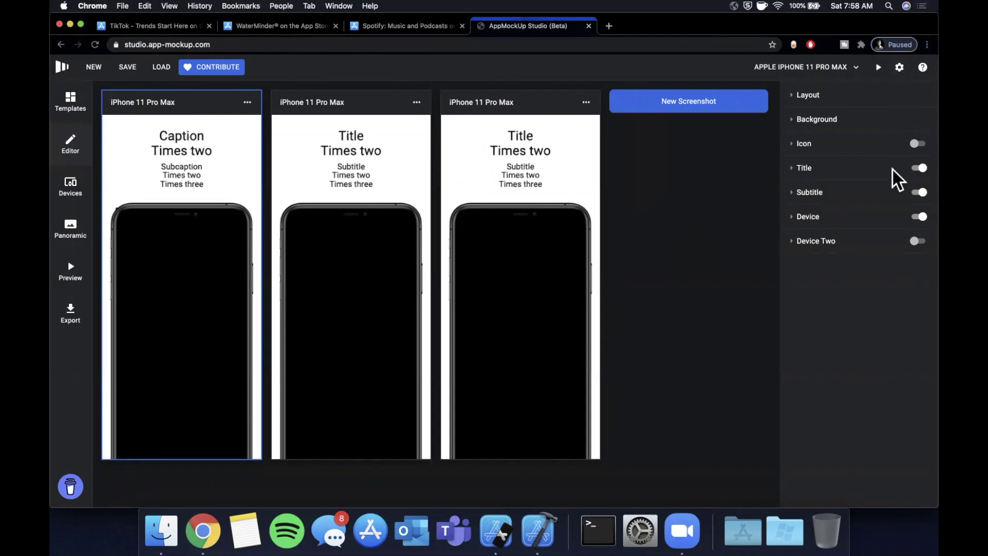
# Color the first screenshot's background blue #3876DB, then bring up the Templates gallery.
pyautogui.click(793, 122)
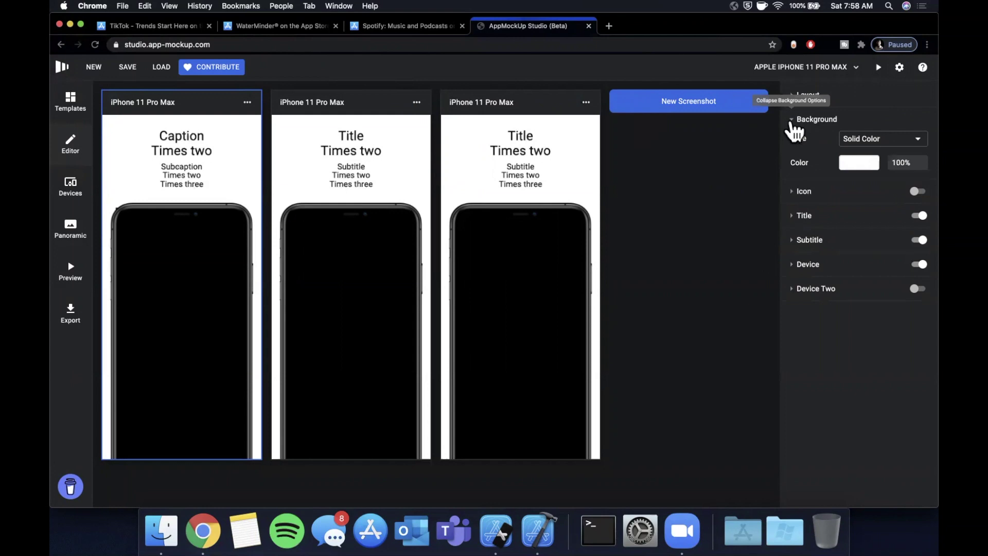
pyautogui.click(857, 164)
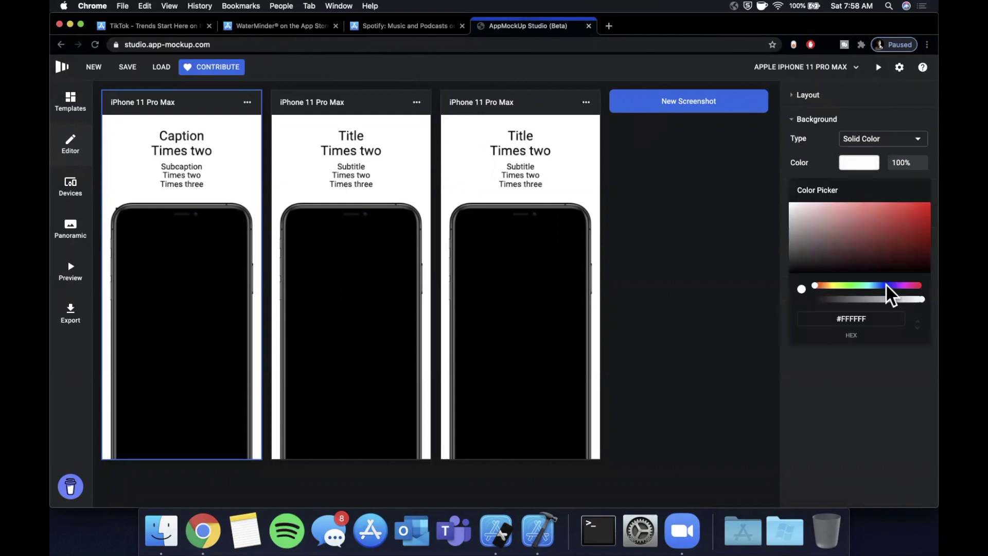
pyautogui.moveTo(886, 285); pyautogui.dragTo(880, 285)
pyautogui.click(895, 212)
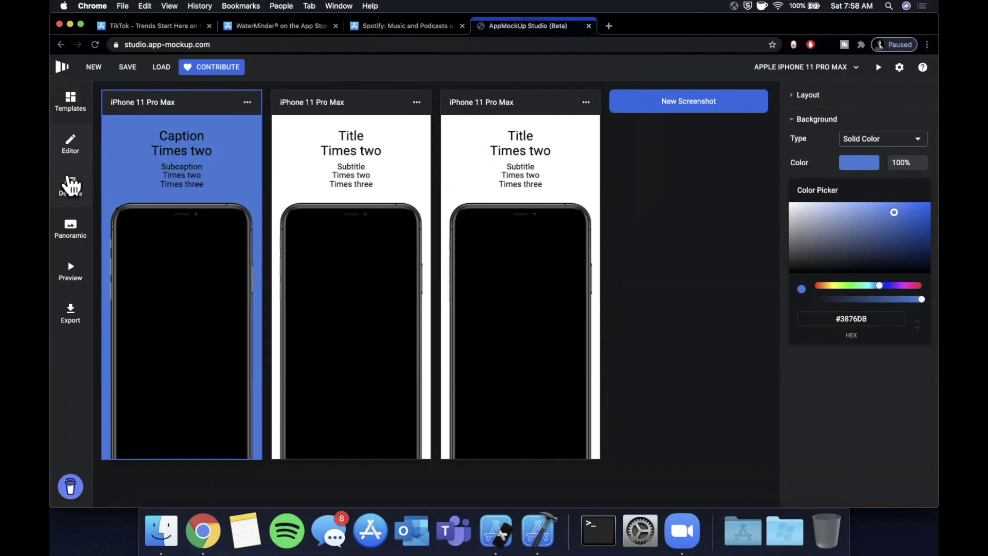
pyautogui.click(69, 100)
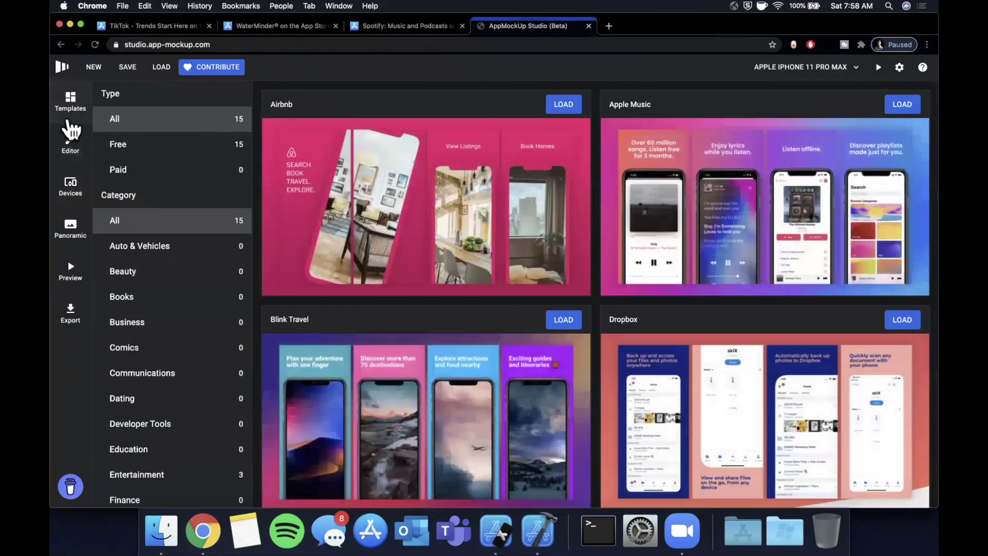
pyautogui.scroll(-3, 435, 218)
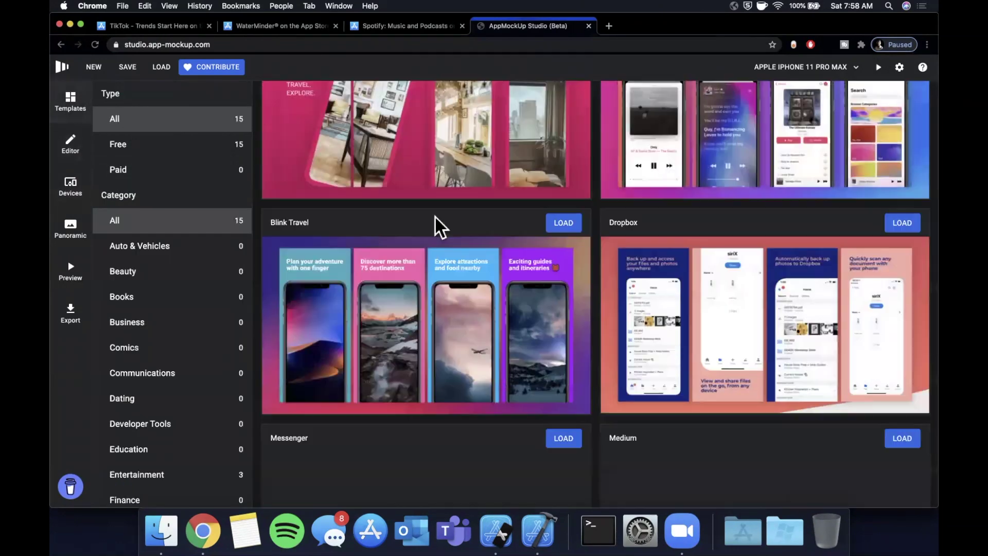
pyautogui.scroll(-10, 434, 215)
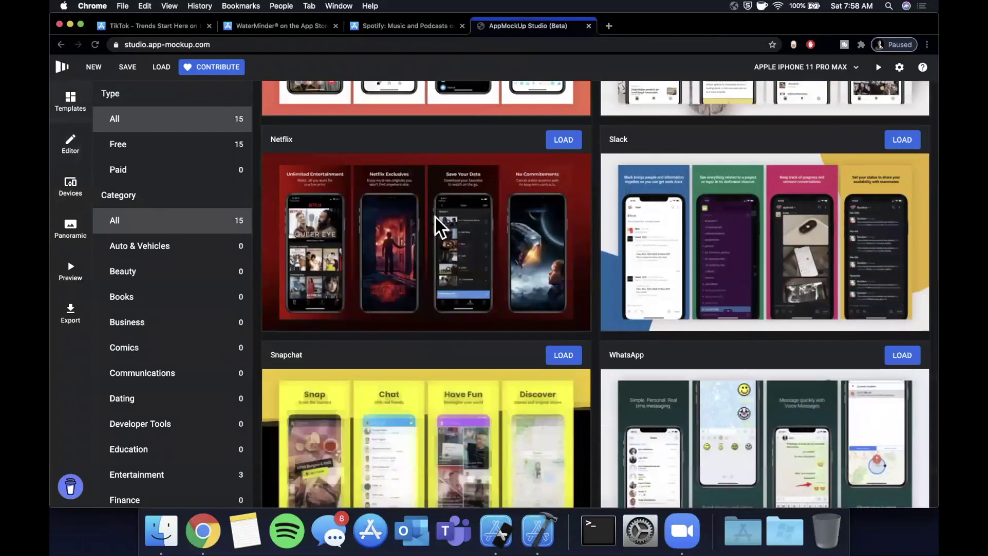
pyautogui.scroll(2, 434, 215)
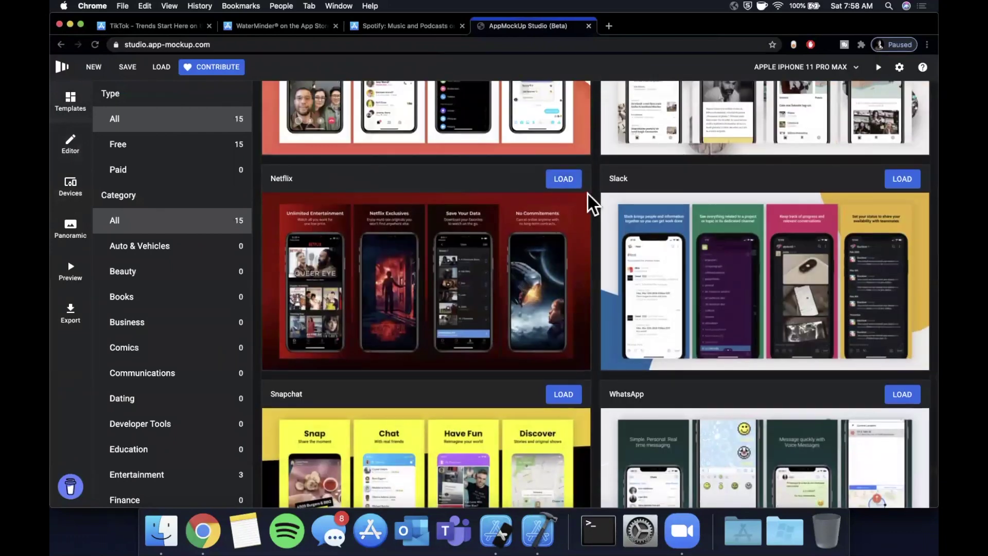
pyautogui.scroll(1, 588, 193)
pyautogui.scroll(-15, 588, 194)
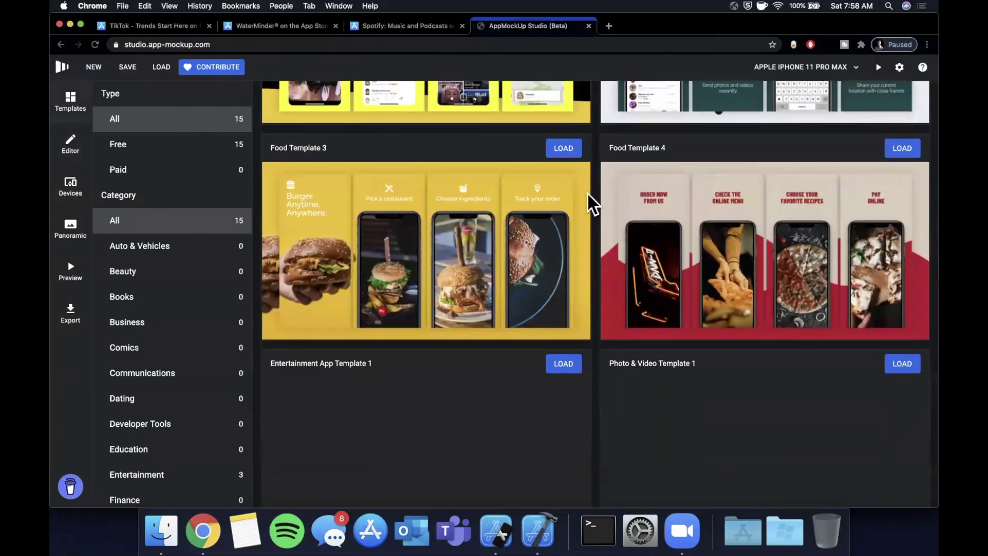
pyautogui.scroll(15, 587, 192)
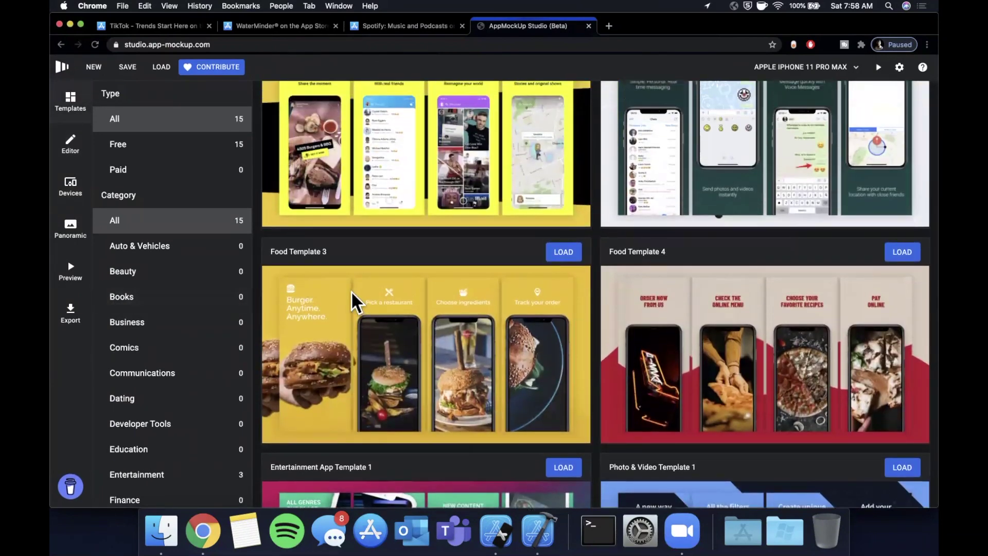
pyautogui.scroll(20, 351, 291)
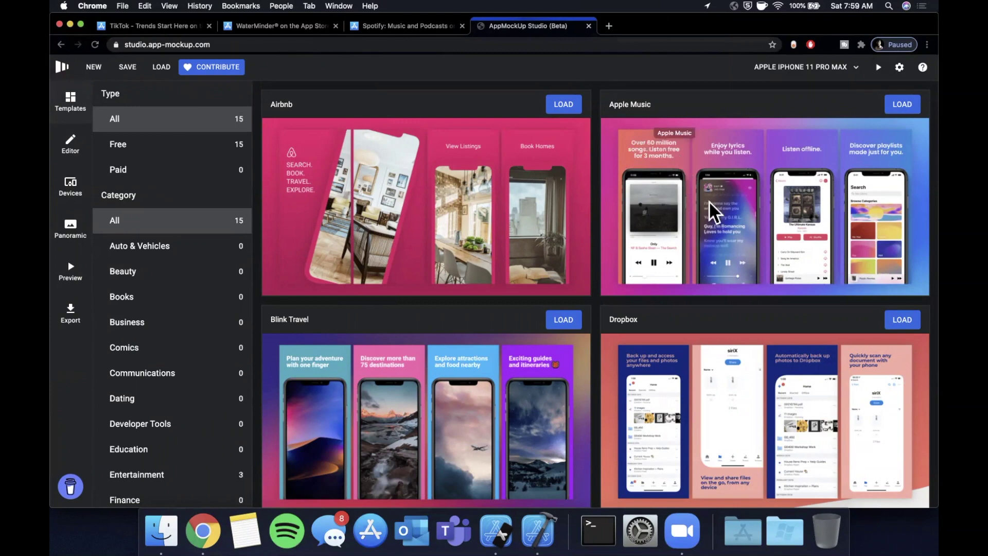
pyautogui.scroll(-3, 709, 201)
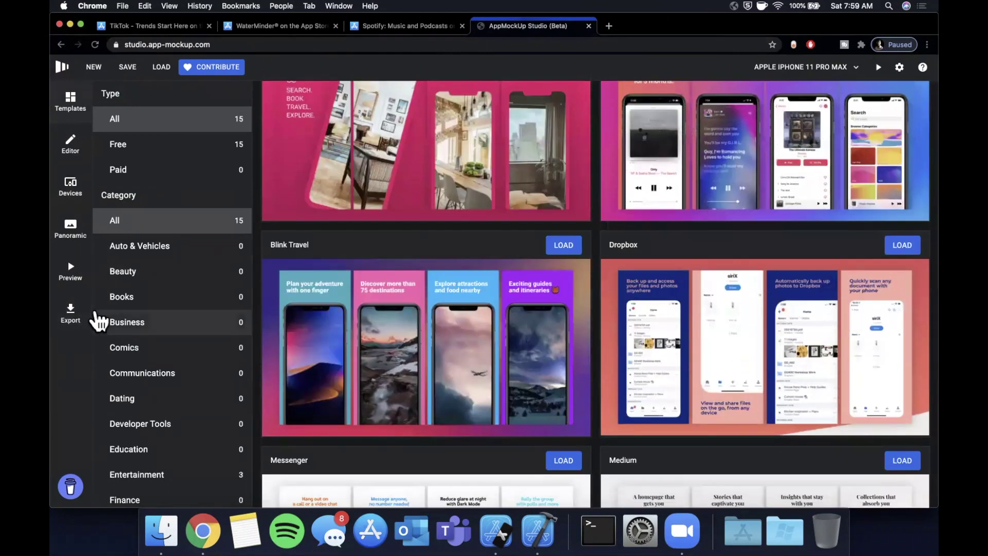
pyautogui.click(159, 275)
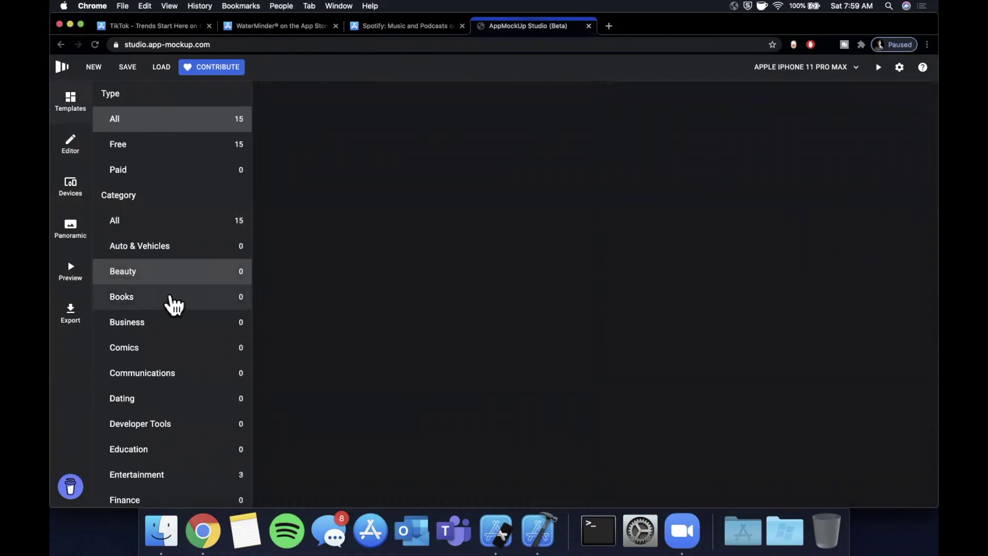
pyautogui.click(177, 374)
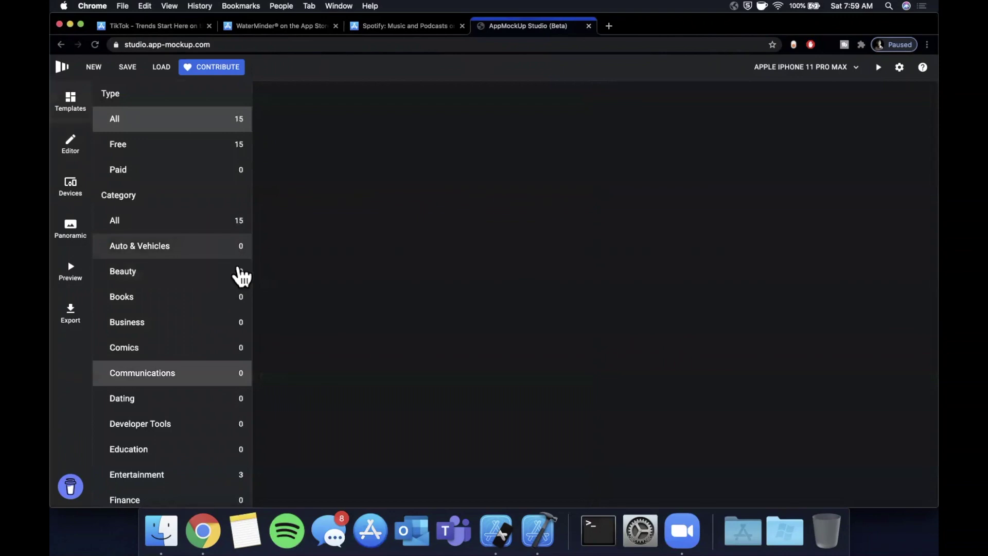
pyautogui.click(214, 231)
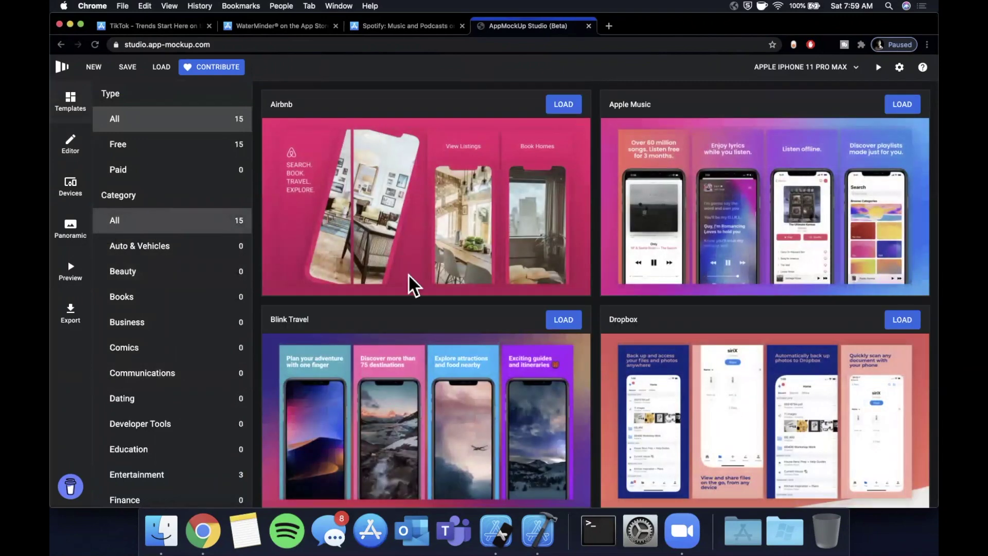
pyautogui.scroll(-20, 410, 275)
pyautogui.scroll(-3, 409, 274)
pyautogui.scroll(8, 409, 274)
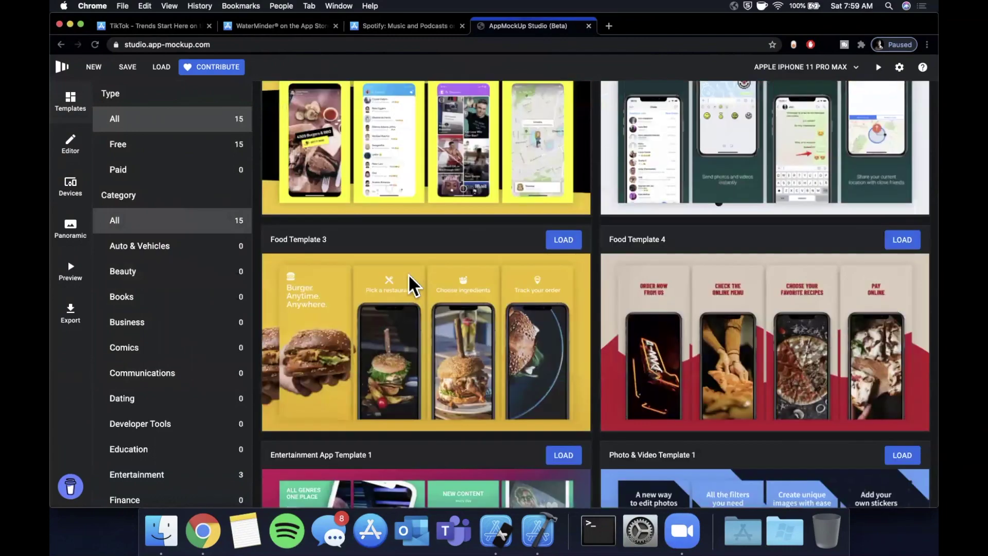
pyautogui.scroll(15, 330, 304)
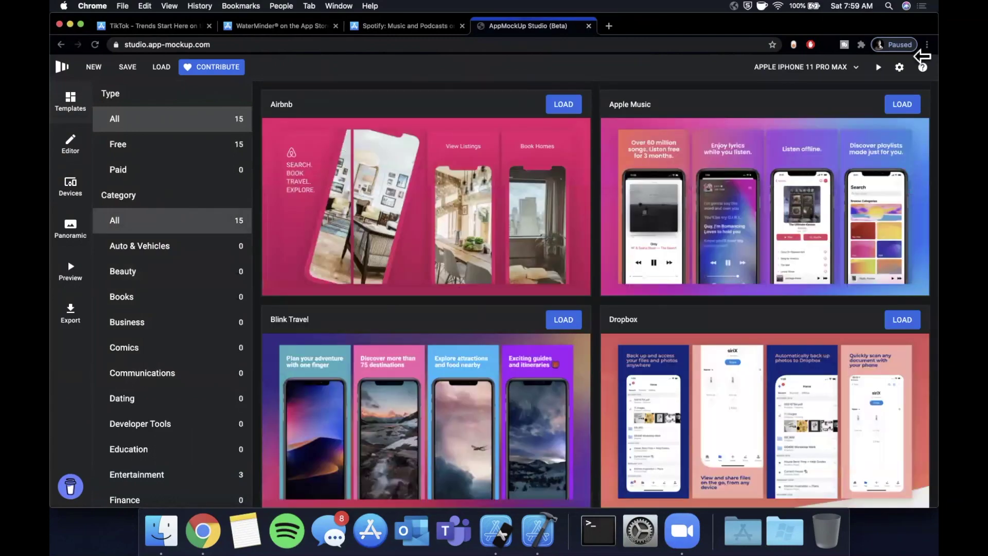
pyautogui.click(907, 104)
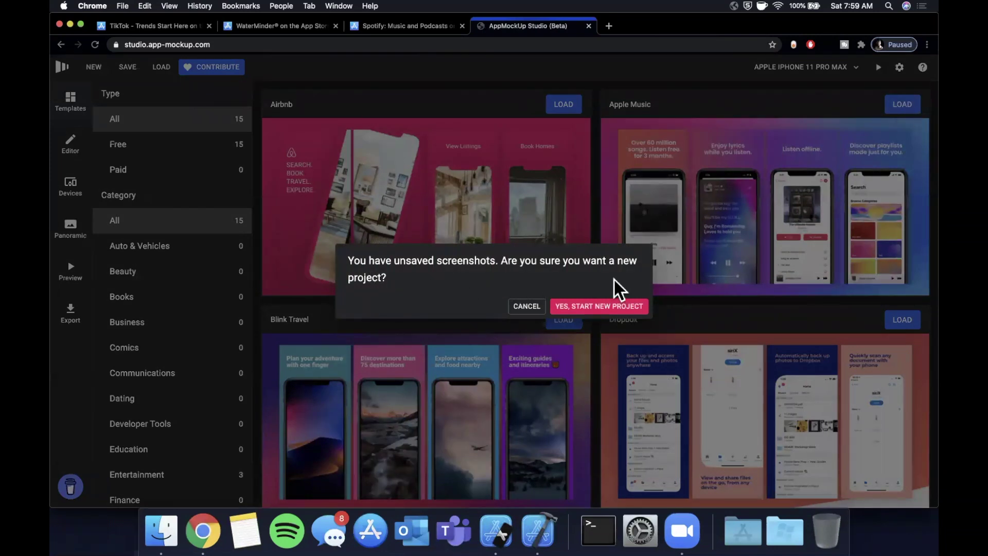
# Replace the project with the Apple Music template and let its four screenshots prepare.
pyautogui.click(605, 311)
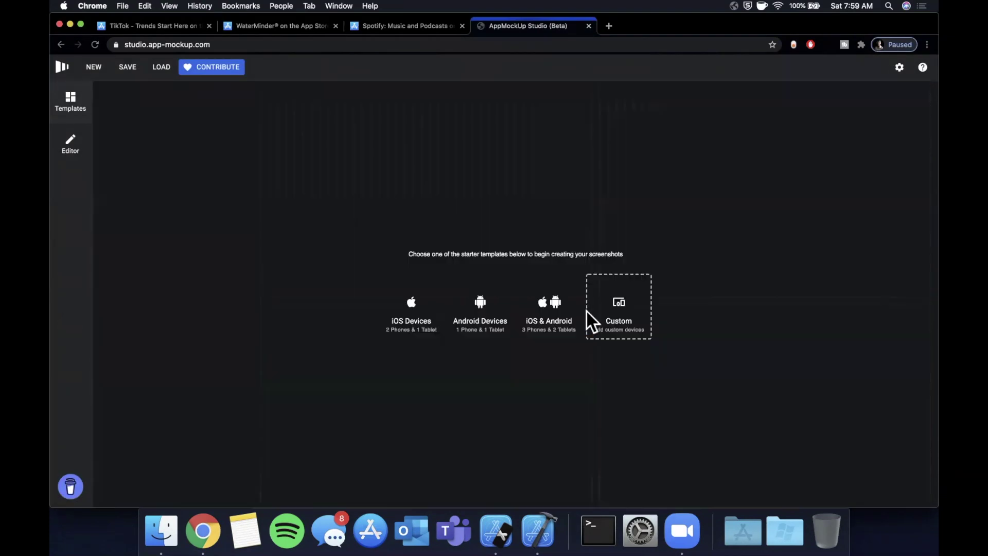
pyautogui.click(589, 313)
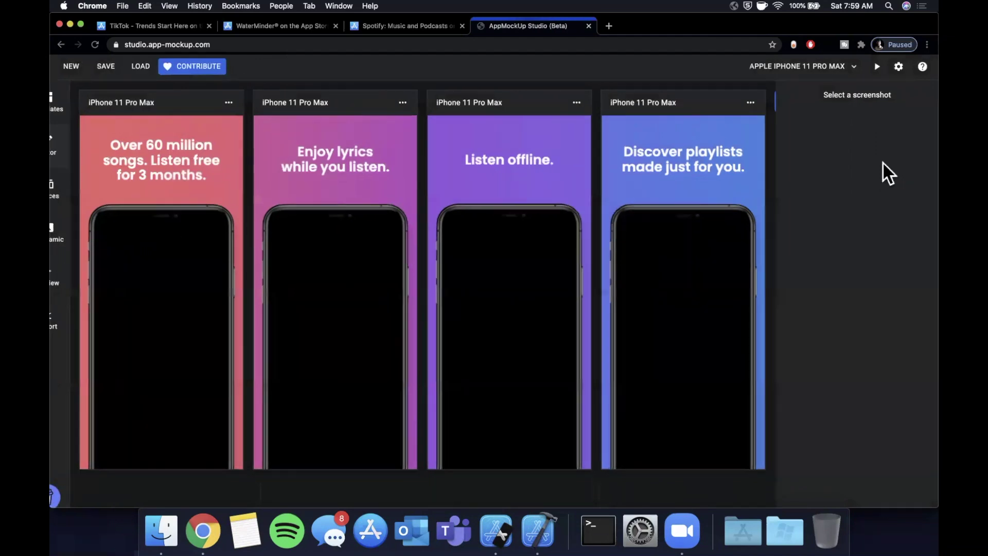
pyautogui.scroll(5, 883, 162)
# Select the first screenshot and, in its Device settings, start adding a new screen image.
pyautogui.scroll(-5, 879, 164)
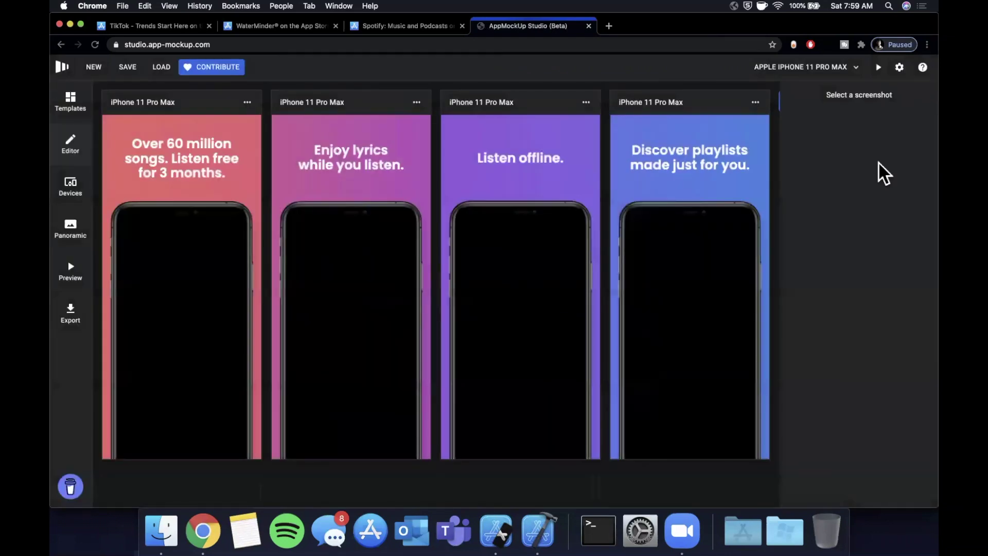
pyautogui.click(247, 101)
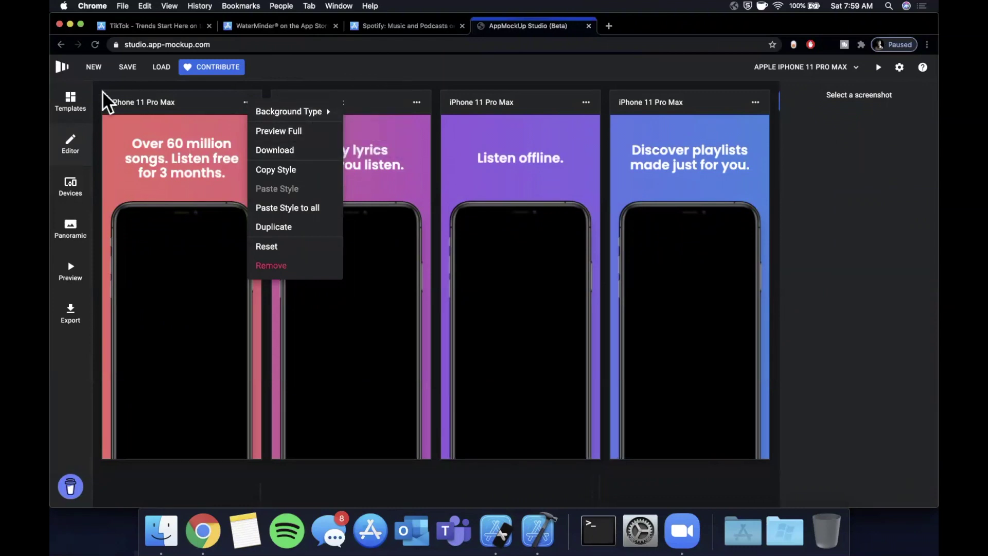
pyautogui.click(128, 101)
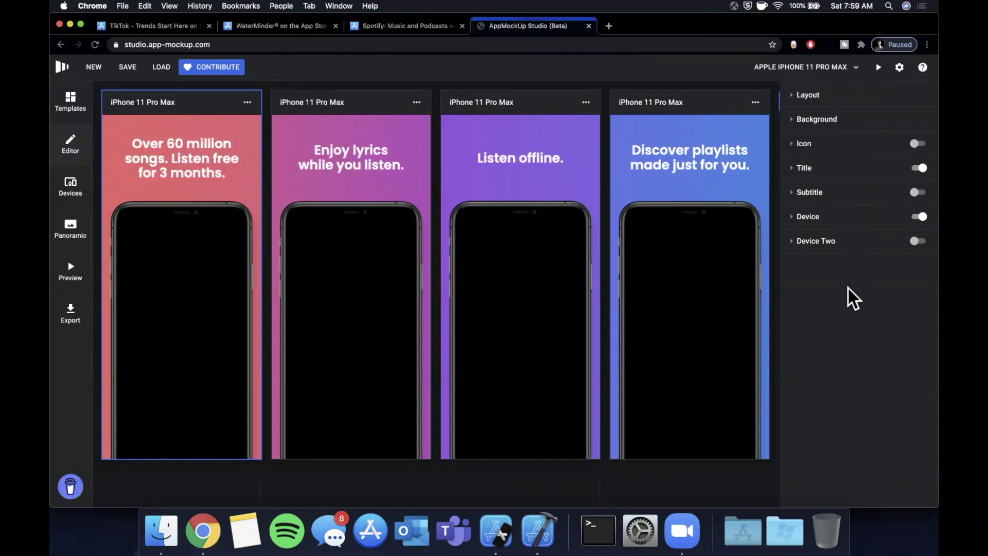
pyautogui.click(793, 218)
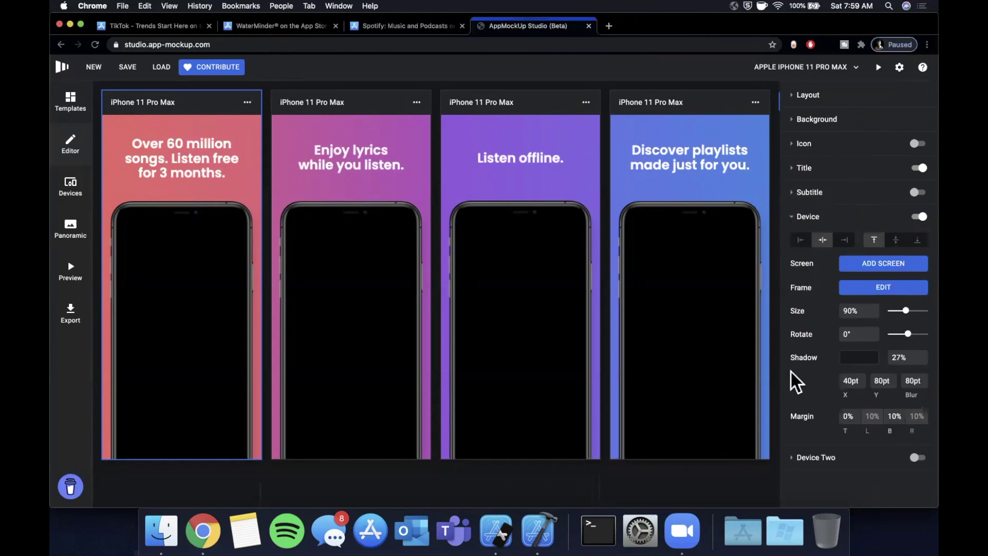
pyautogui.click(898, 271)
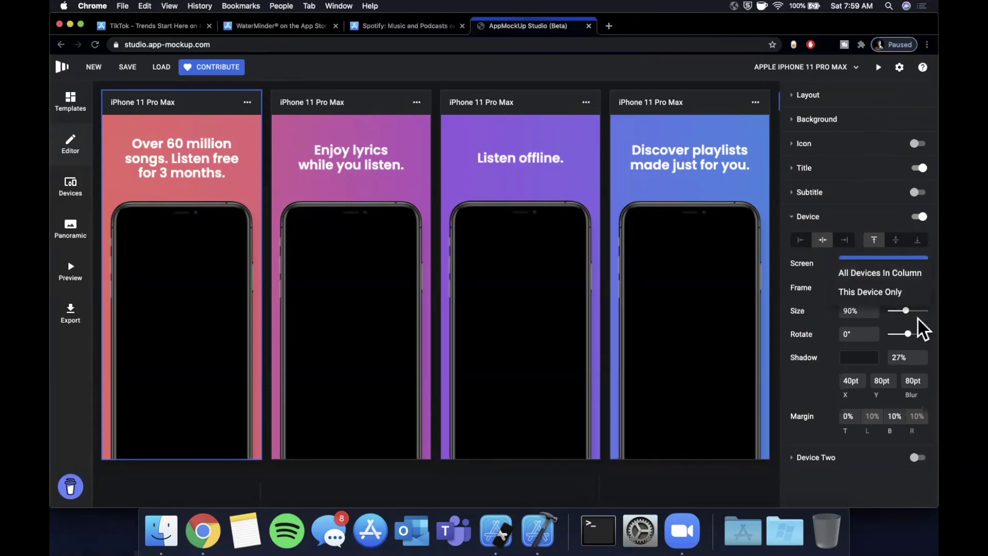
pyautogui.click(895, 294)
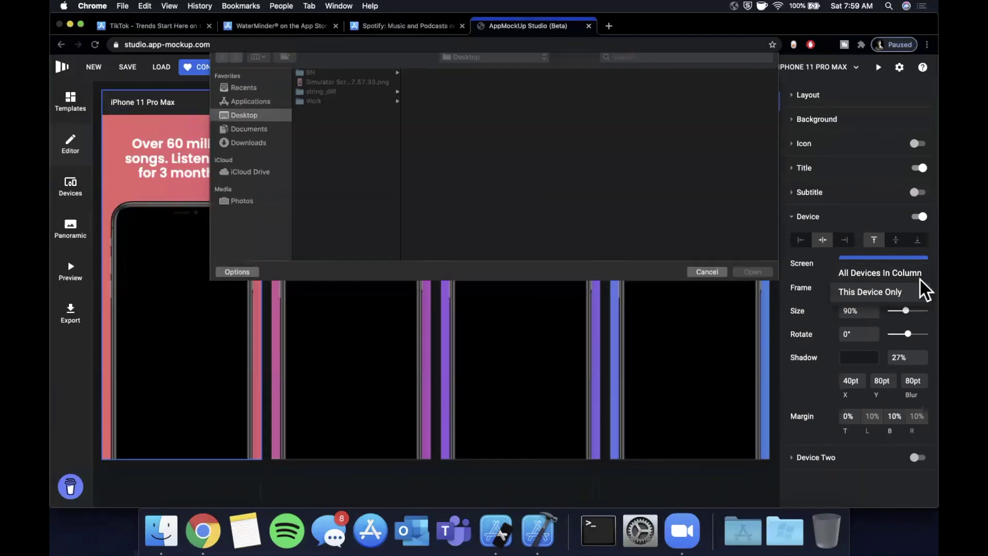
# Load the Simulator home-screen PNG from the Desktop into the first iPhone mockup.
pyautogui.click(336, 88)
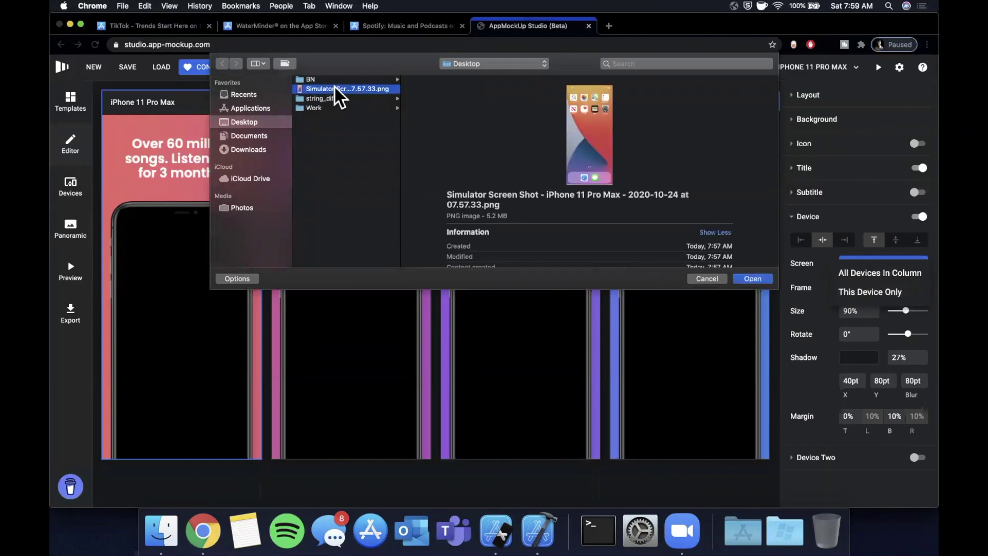
pyautogui.press('Return')
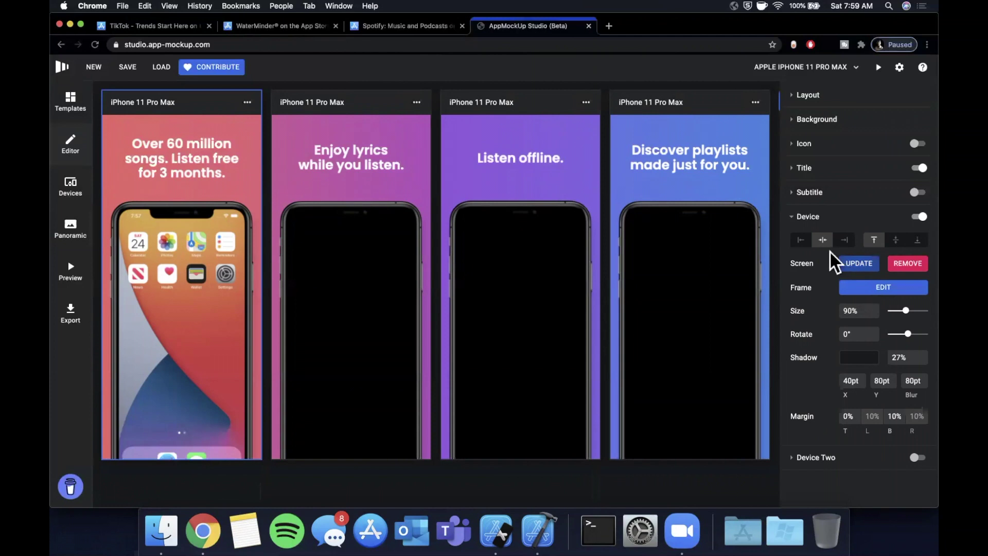
pyautogui.scroll(-1, 841, 244)
pyautogui.click(824, 458)
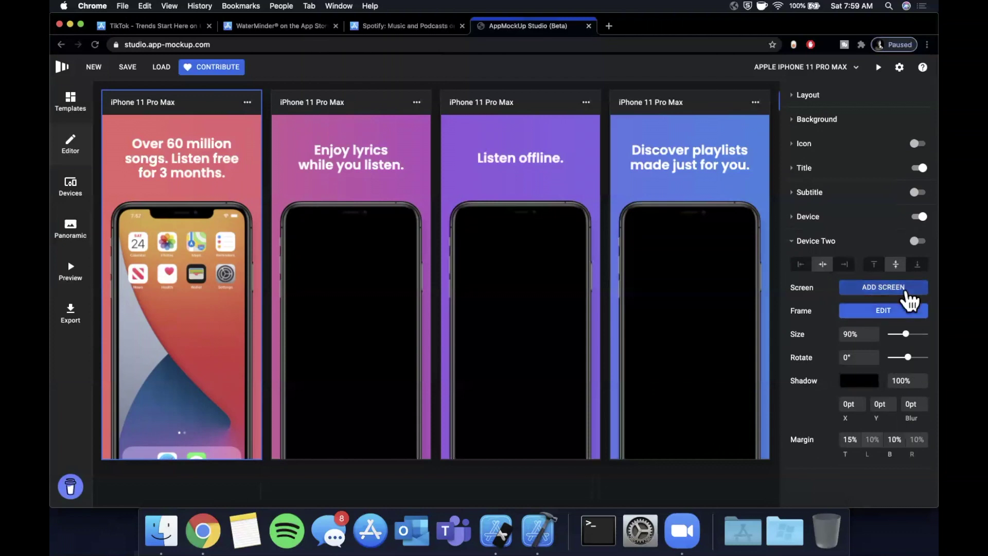
pyautogui.click(915, 242)
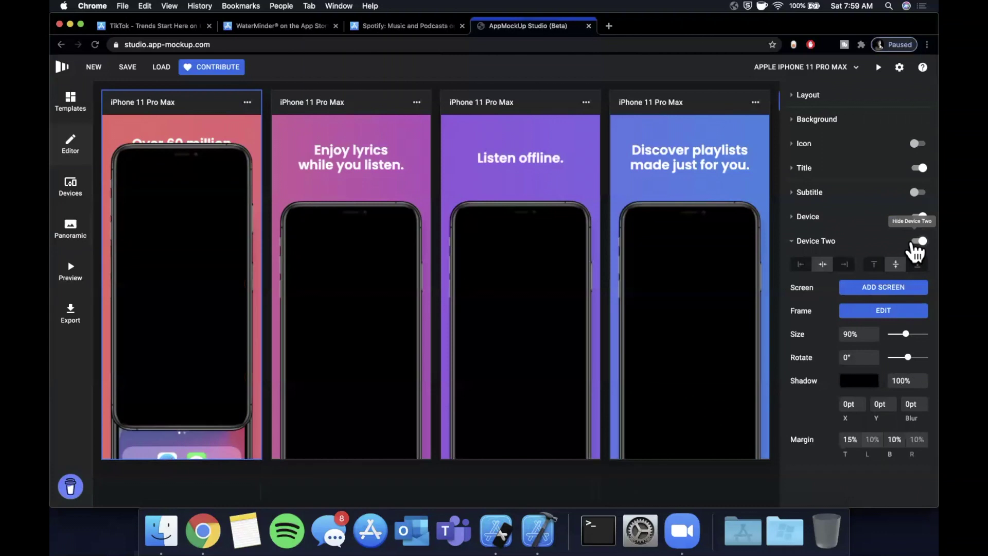
pyautogui.click(915, 242)
pyautogui.click(916, 242)
pyautogui.click(916, 242)
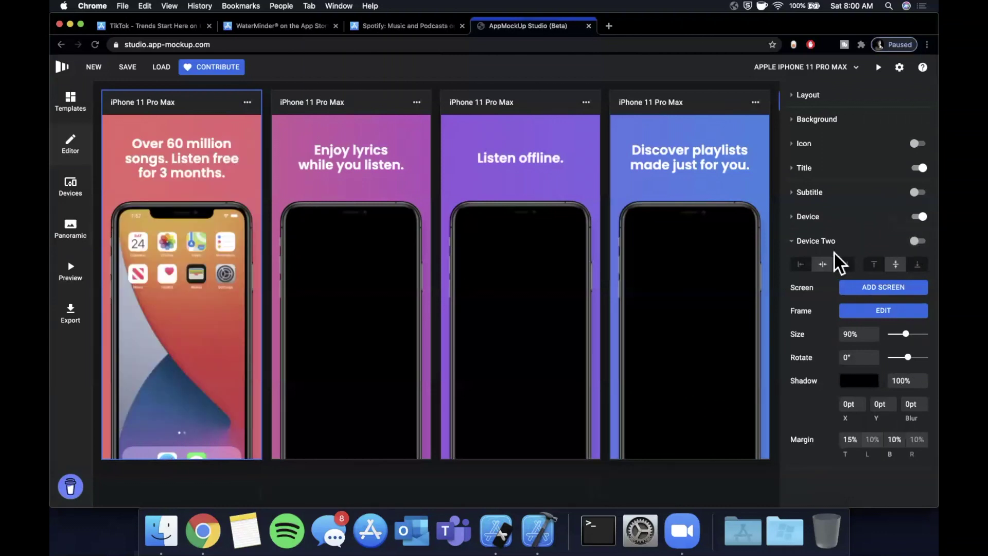
pyautogui.click(792, 252)
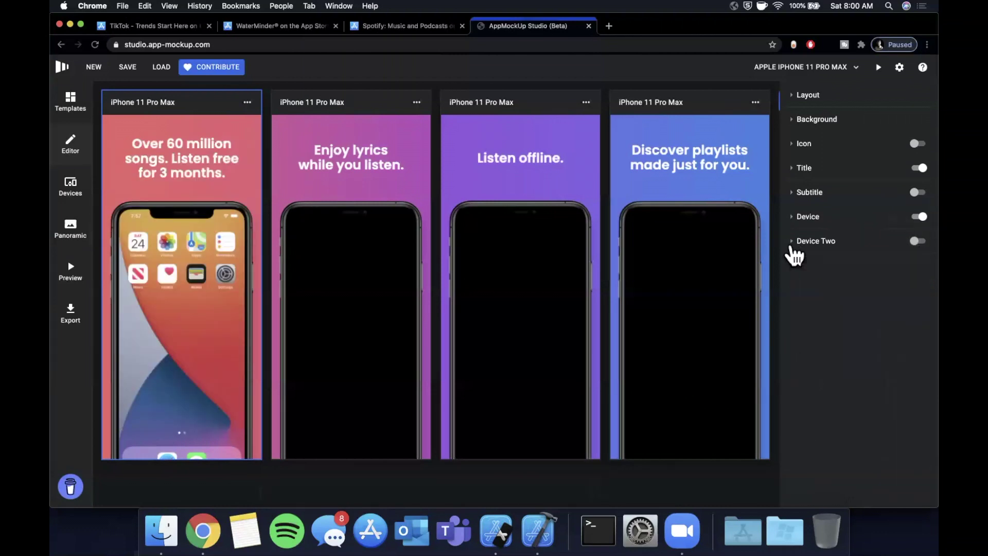
pyautogui.click(818, 218)
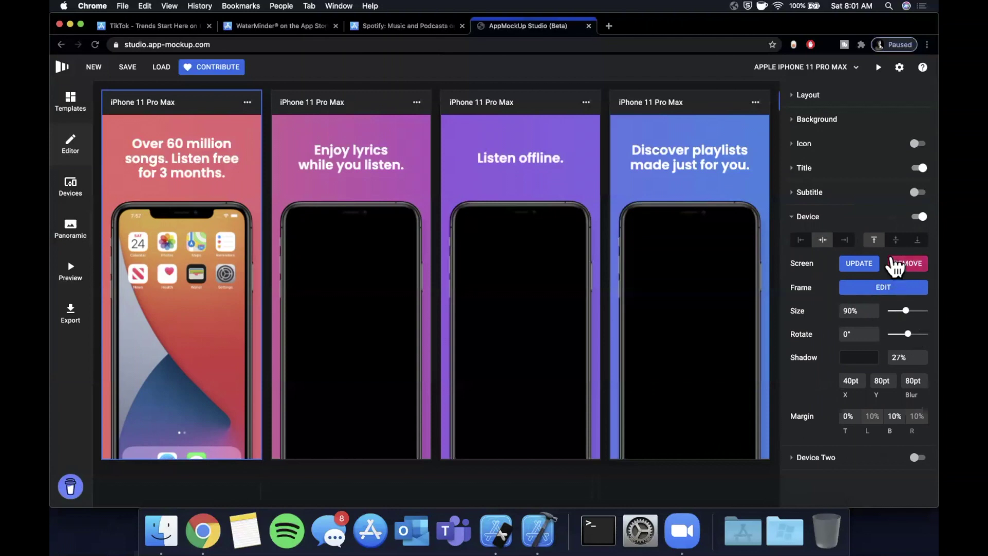
pyautogui.click(871, 269)
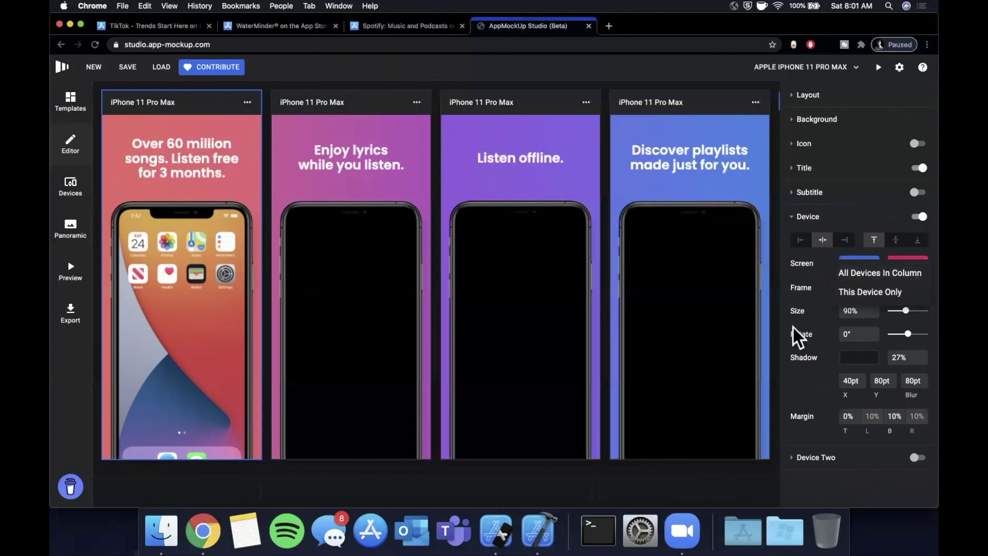
pyautogui.click(813, 320)
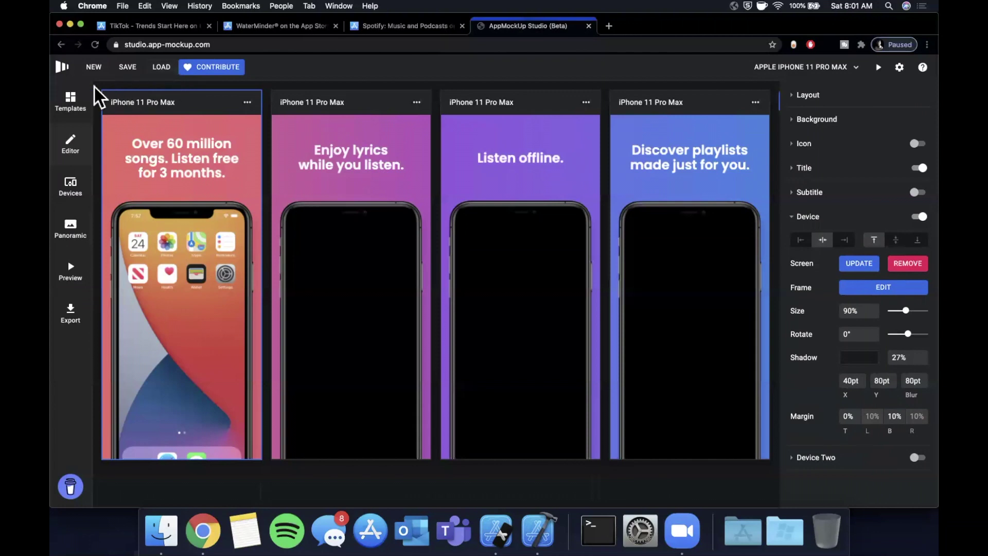
# Save the design with images as Apple Music Template.mockup and place it on the desktop.
pyautogui.click(131, 67)
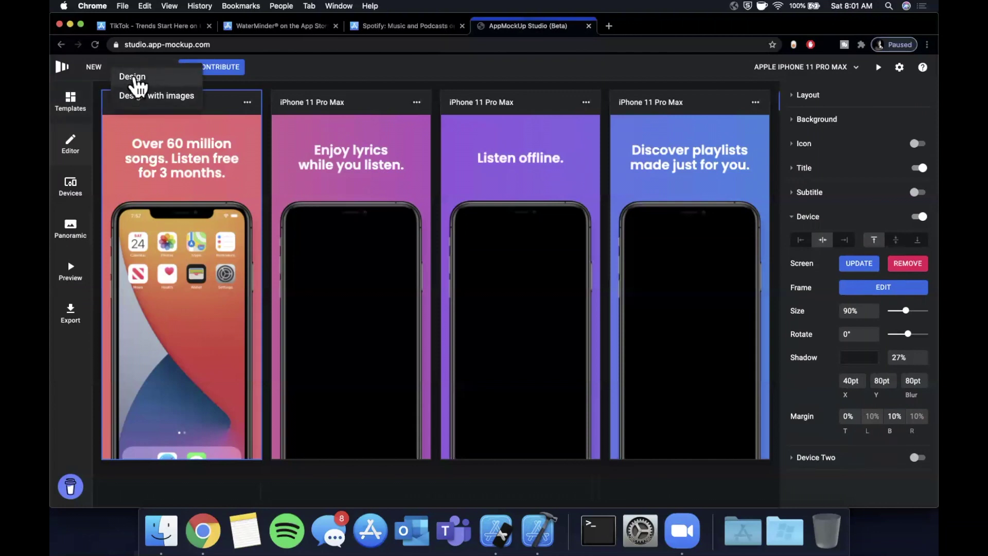
pyautogui.click(156, 94)
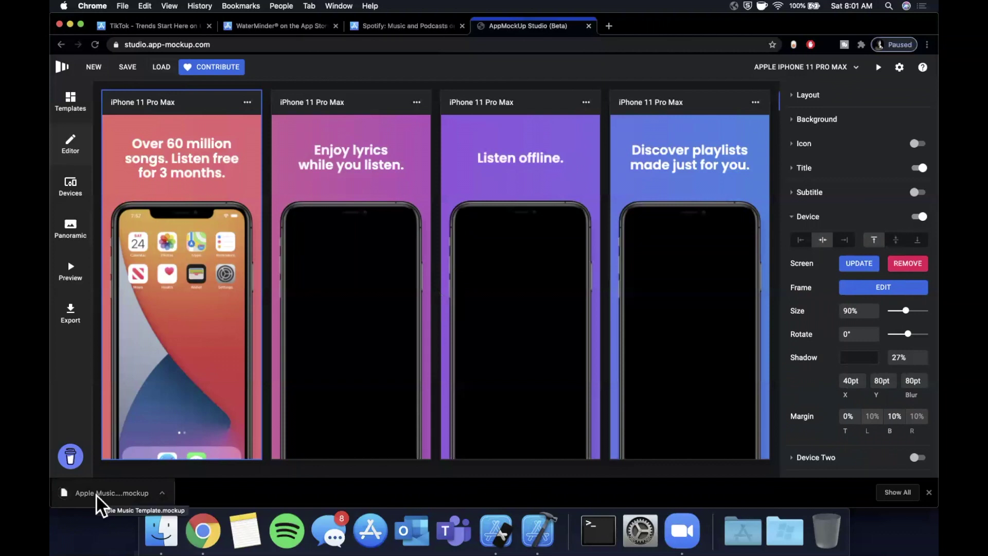
pyautogui.moveTo(91, 515); pyautogui.dragTo(89, 512)
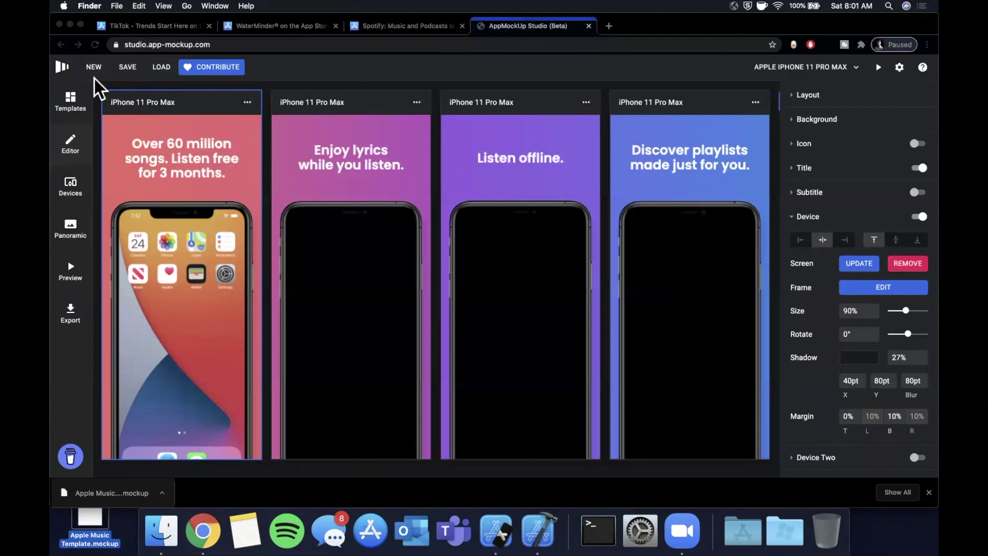
pyautogui.click(193, 82)
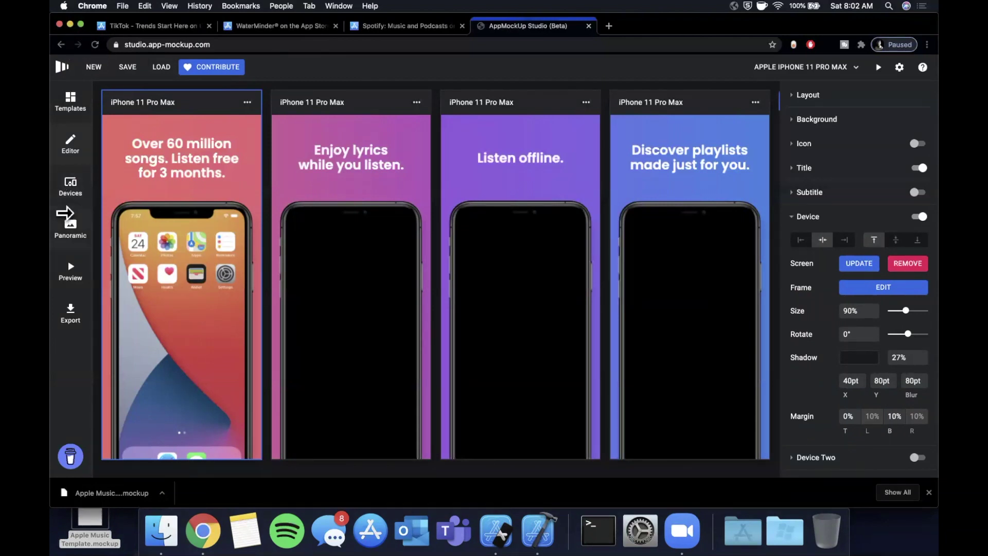
# Check the Devices screen overview, then preview the screenshots in an iPhone App Store listing.
pyautogui.click(66, 189)
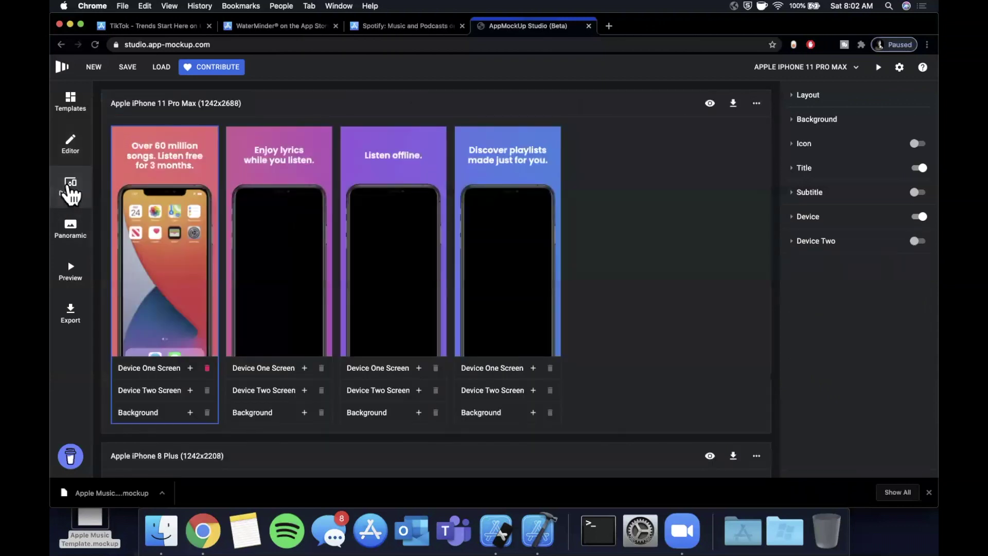
pyautogui.click(192, 370)
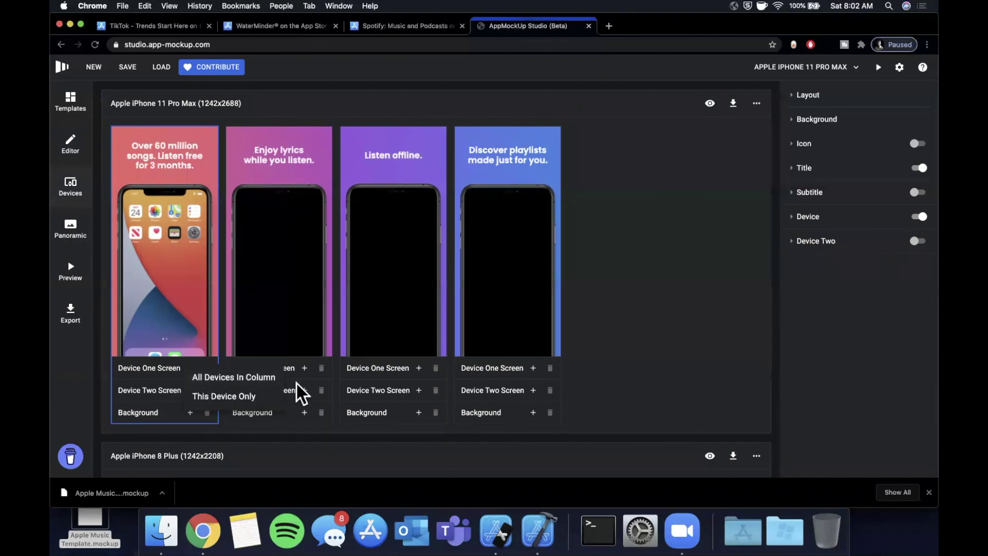
pyautogui.click(214, 436)
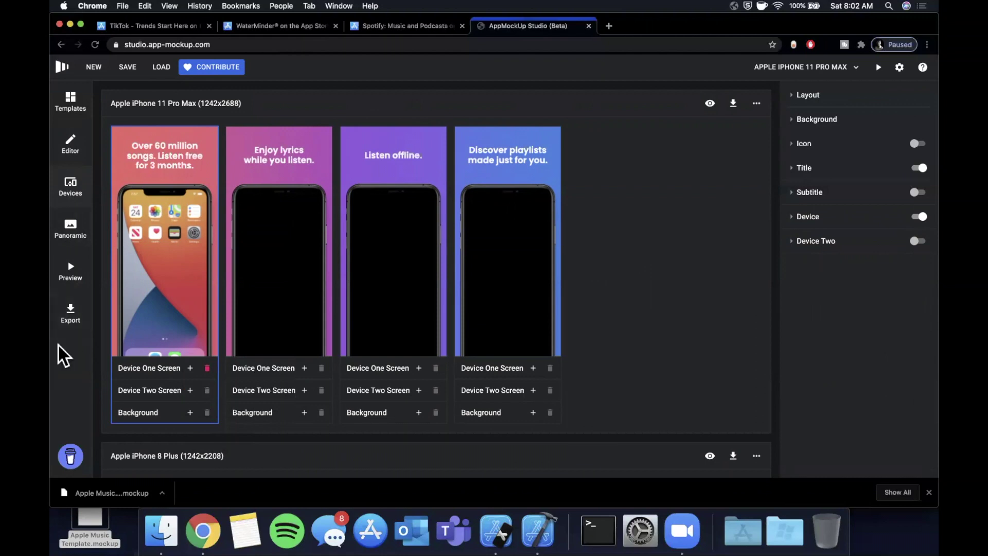
pyautogui.click(72, 281)
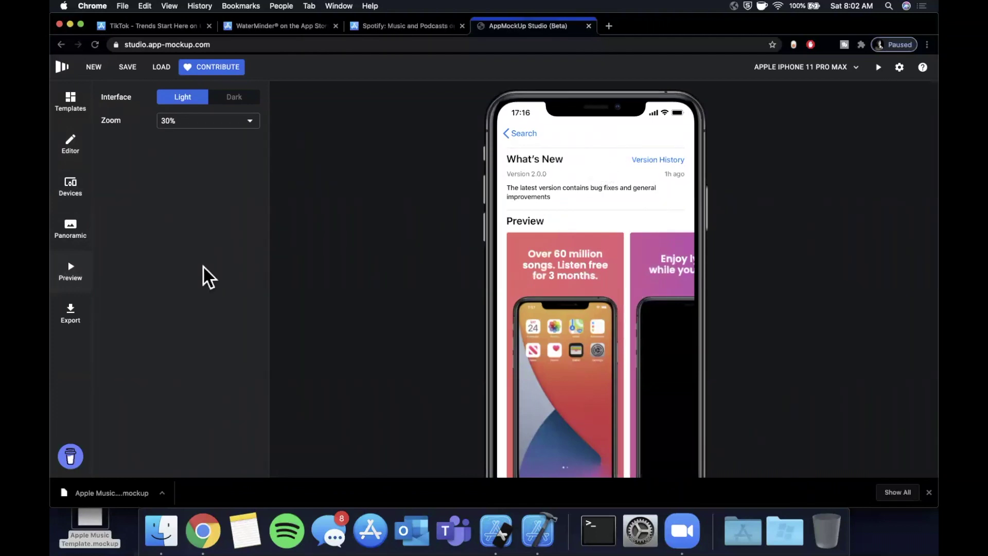
# Export the screenshots as a zip with 'App is available for Android' unchecked.
pyautogui.click(69, 322)
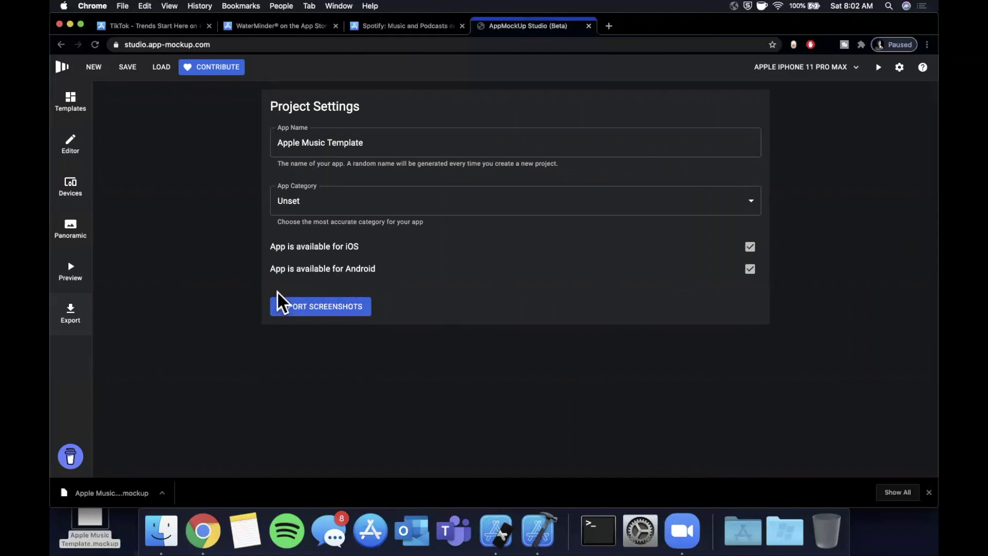
pyautogui.click(752, 273)
pyautogui.click(294, 309)
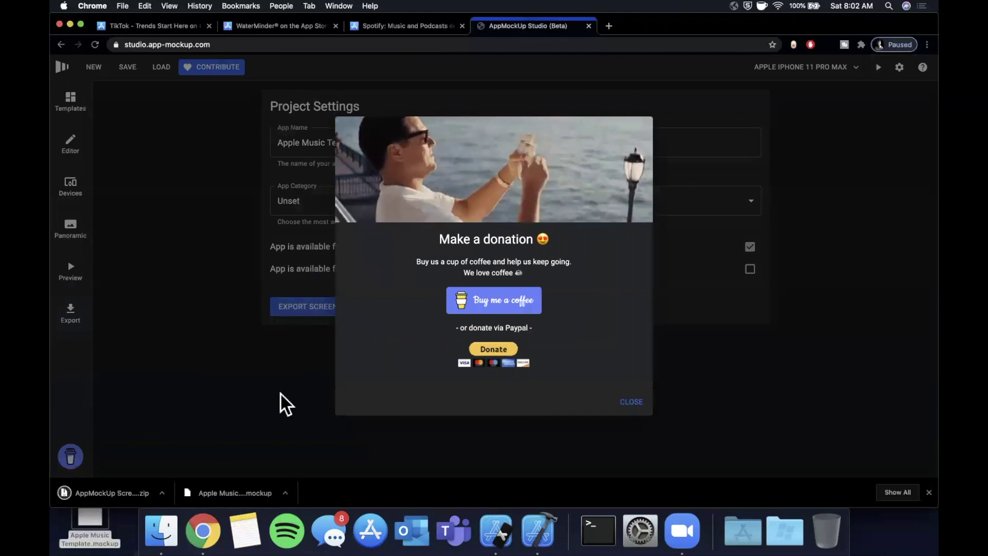
# Move the screenshots zip to the desktop, unzip it, and open the AppMockUp Screenshots folder.
pyautogui.moveTo(78, 520)
pyautogui.mouseDown()
pyautogui.moveTo(124, 514)
pyautogui.moveTo(76, 523)
pyautogui.mouseUp()
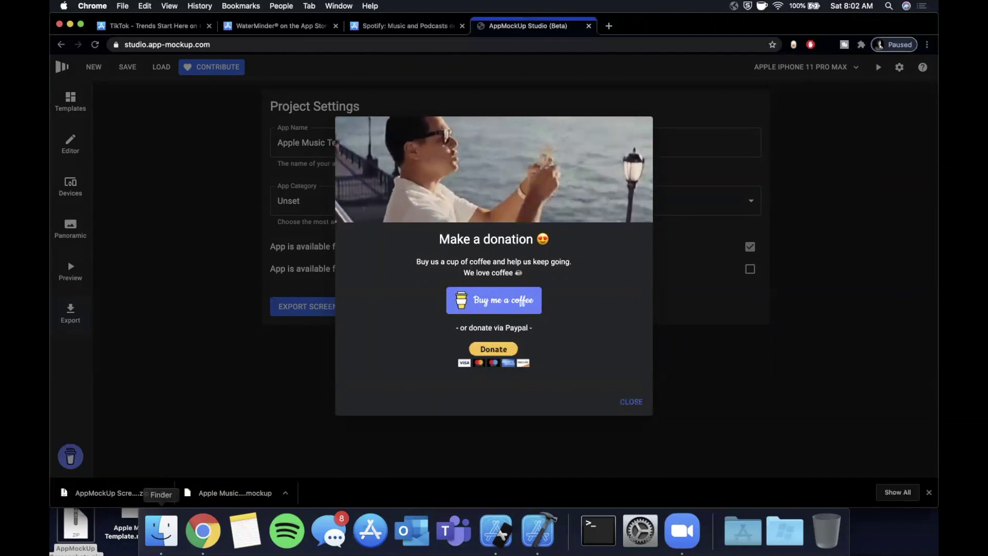
pyautogui.doubleClick(73, 518)
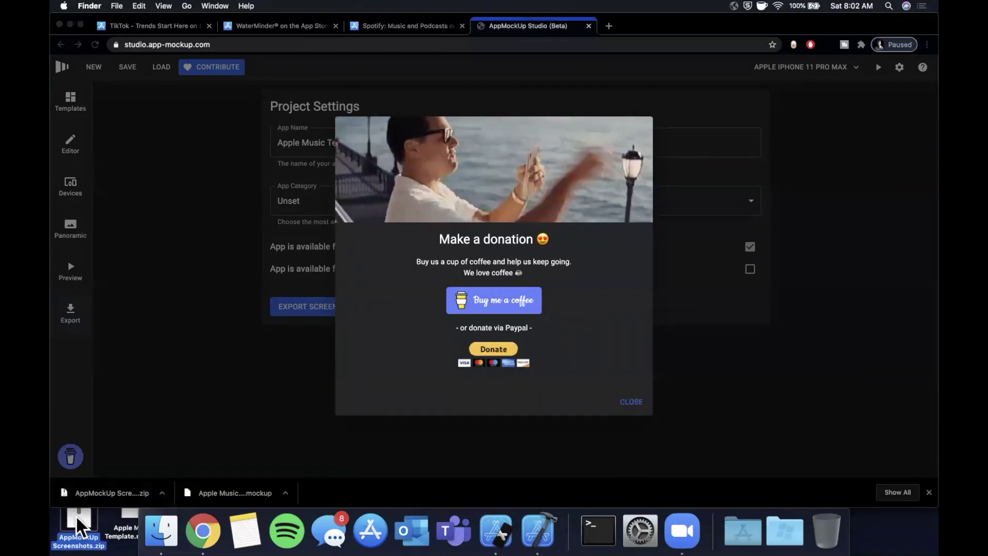
pyautogui.doubleClick(103, 517)
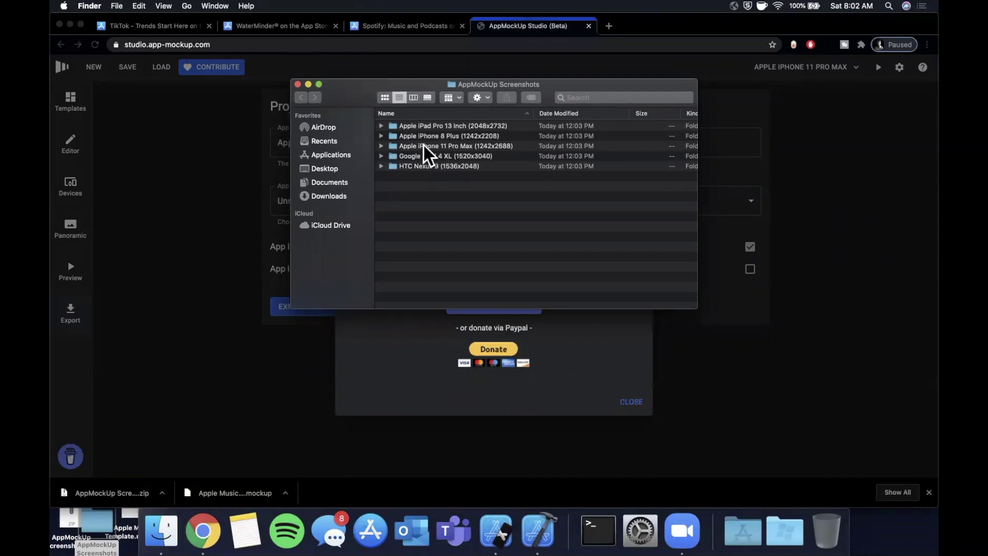
# View the four Apple iPhone 8 Plus screenshots in Preview, then close it.
pyautogui.click(381, 136)
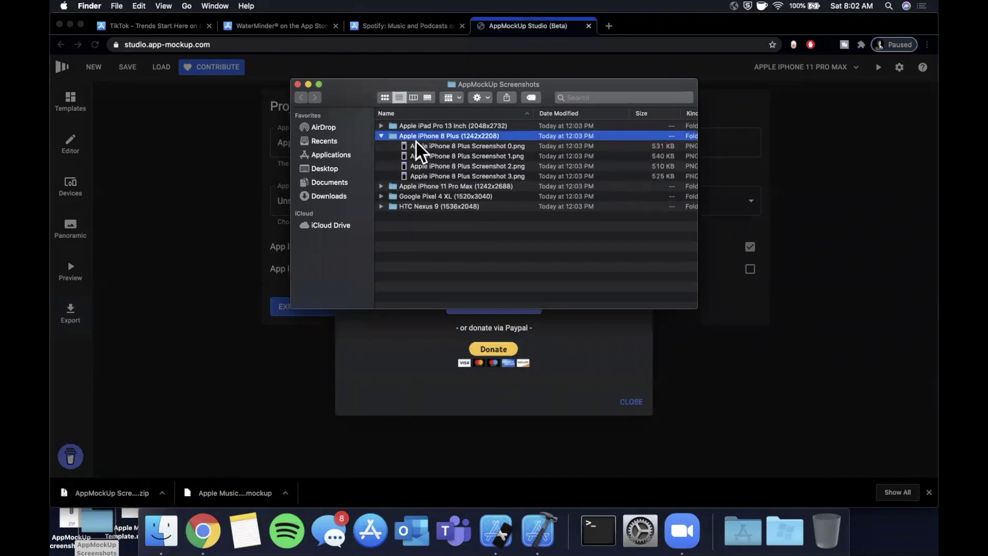
pyautogui.click(415, 145)
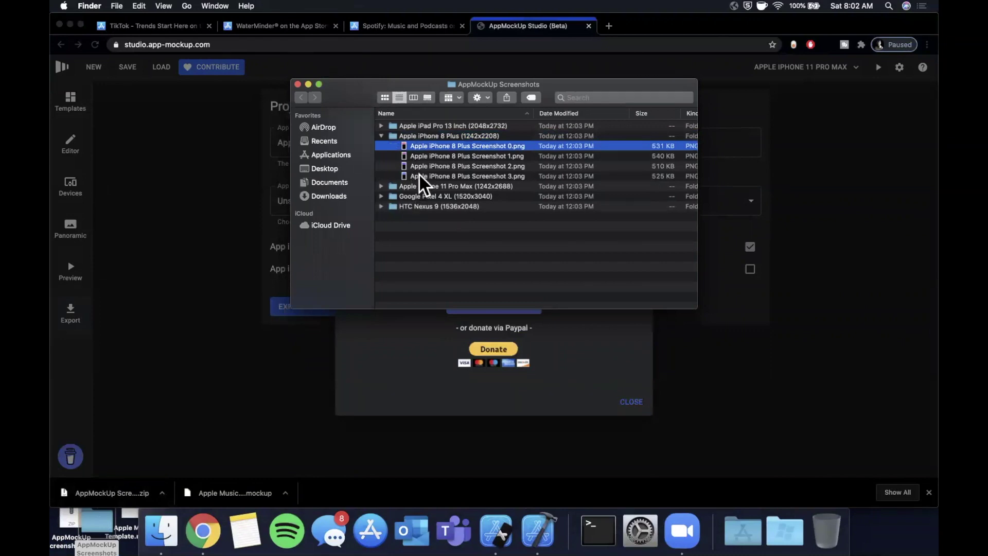
pyautogui.keyDown('shift'); pyautogui.click(420, 174); pyautogui.keyUp('shift')
pyautogui.doubleClick(419, 172)
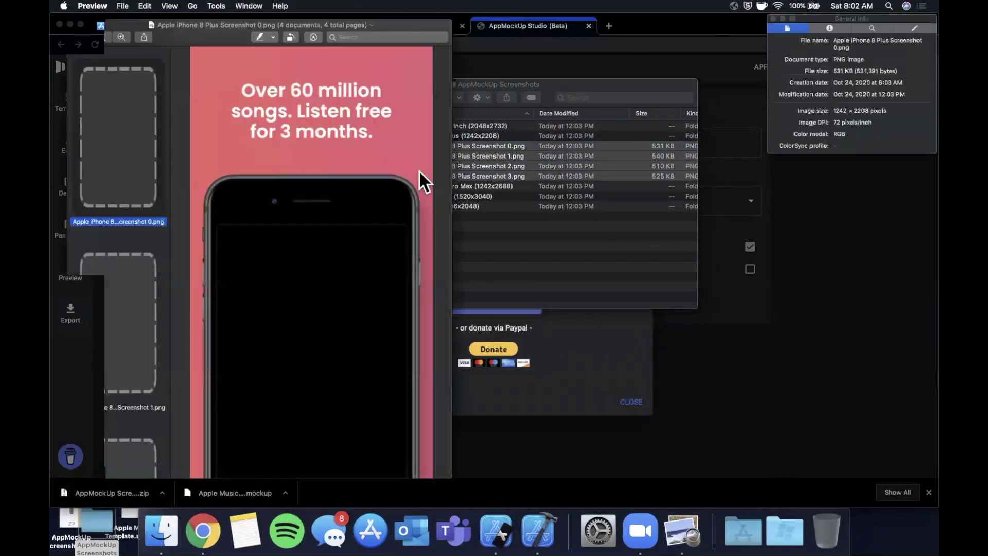
pyautogui.scroll(-10, 288, 188)
pyautogui.scroll(-10, 288, 189)
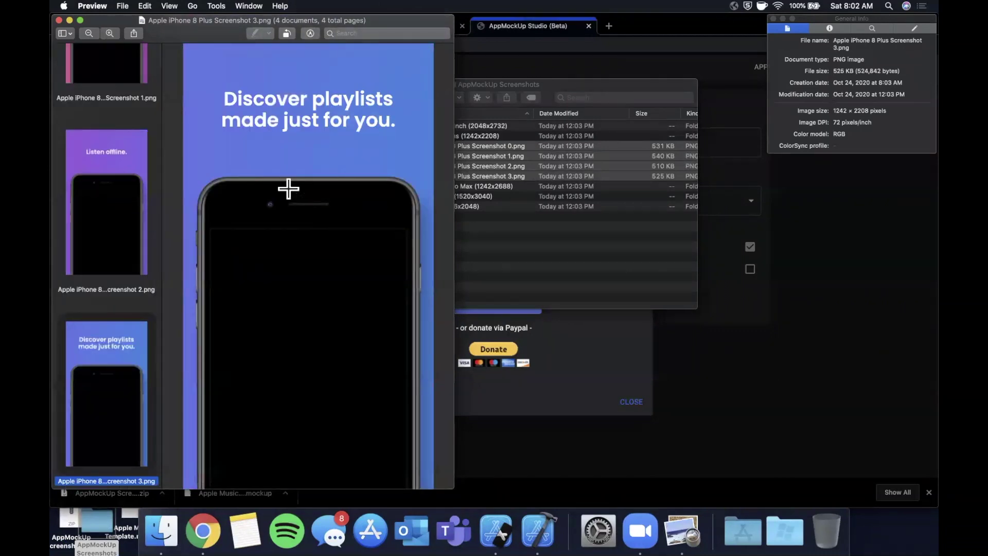
pyautogui.press('super+q')
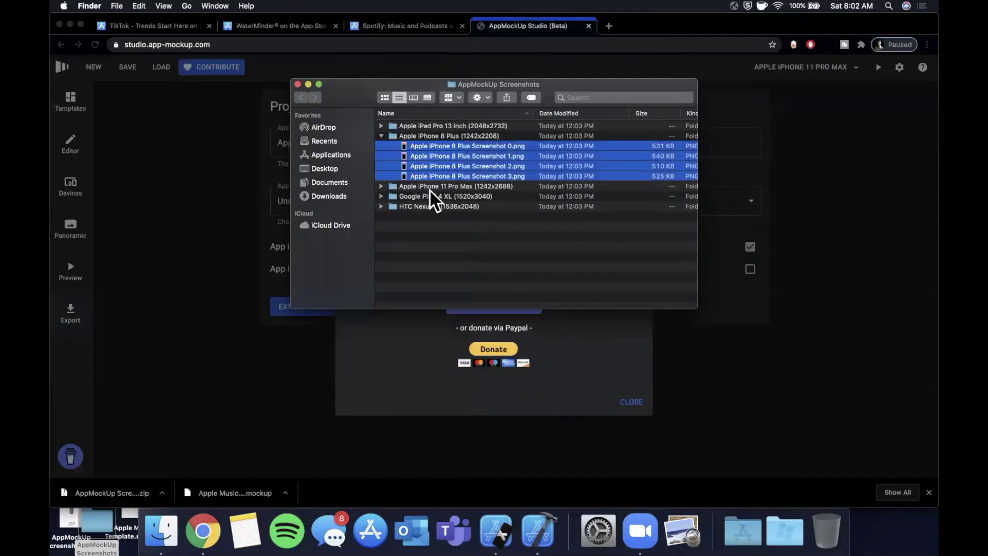
# Preview Apple iPhone 11 Pro Max Screenshot 0.png, then close Preview and the Finder window.
pyautogui.click(381, 136)
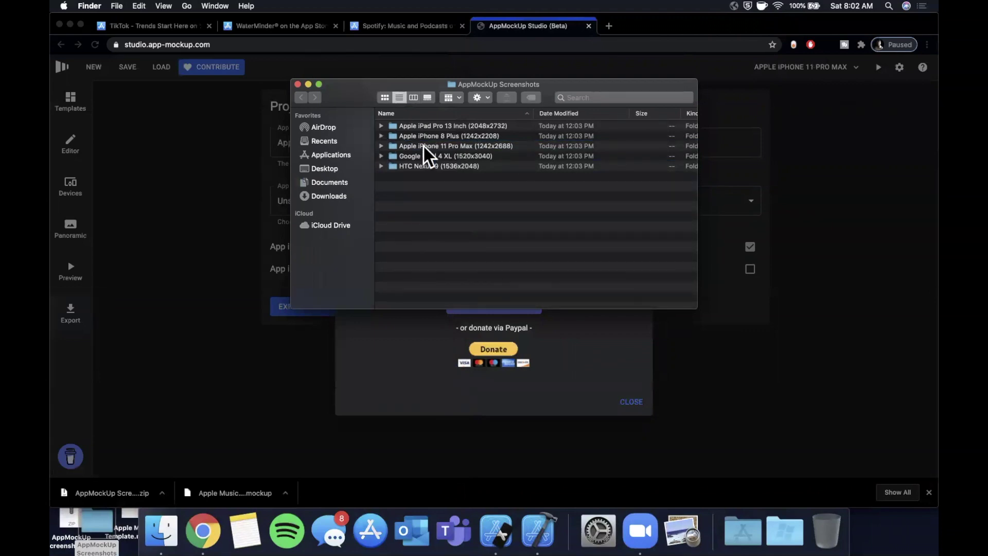
pyautogui.doubleClick(424, 145)
pyautogui.click(425, 126)
pyautogui.doubleClick(425, 126)
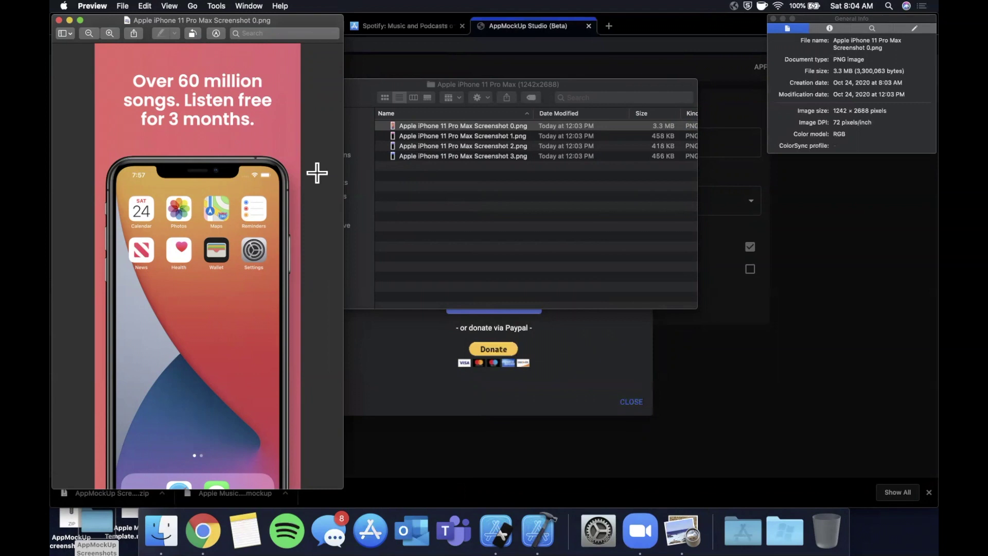
pyautogui.press('cmd+q')
pyautogui.click(433, 179)
# Dismiss the donation prompt and move the exported screenshots folder and zip to the Trash.
pyautogui.press('Escape')
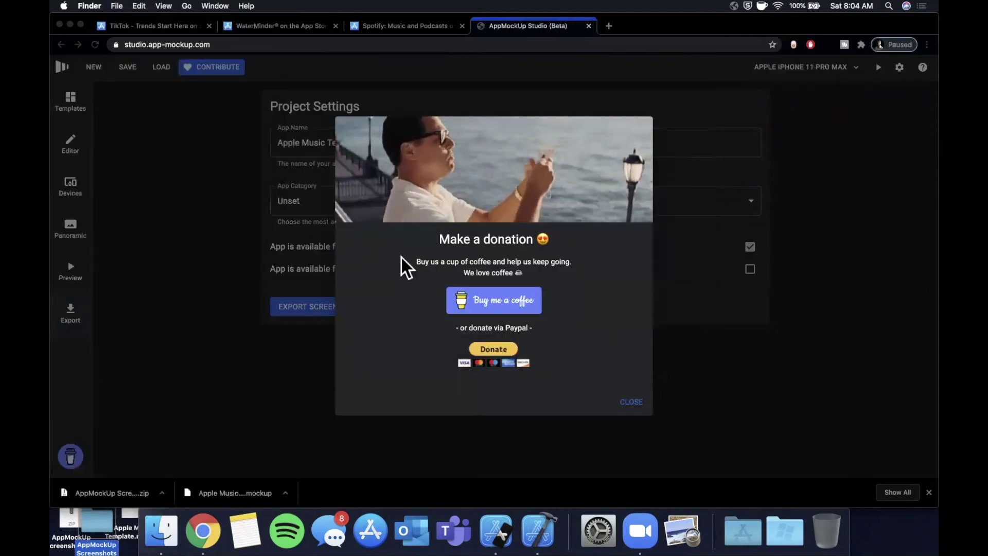
pyautogui.click(675, 124)
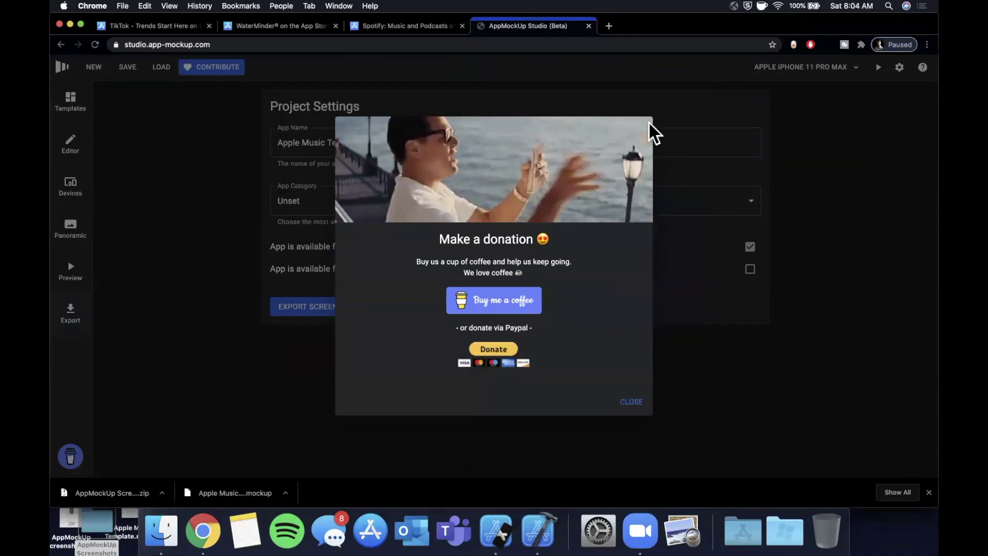
pyautogui.click(633, 406)
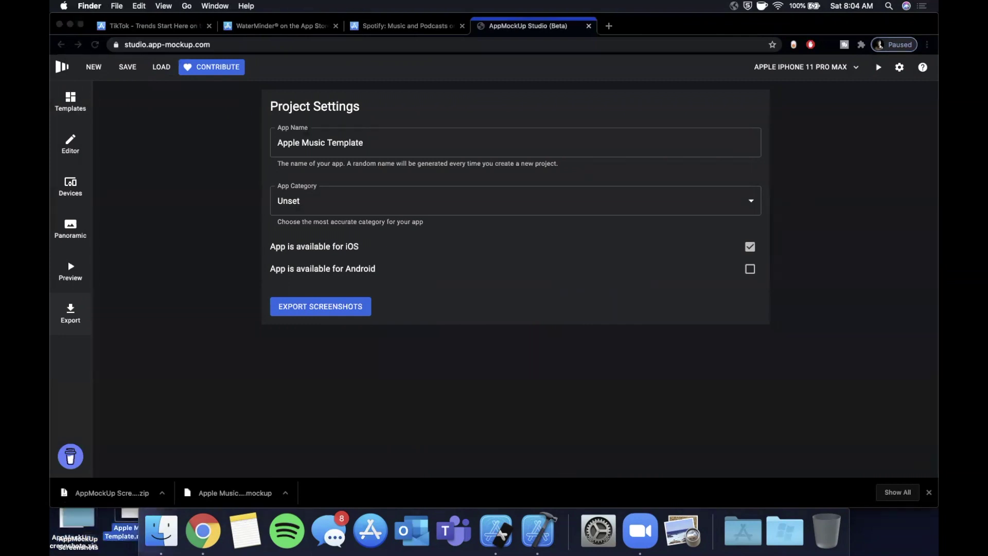
pyautogui.rightClick(73, 538)
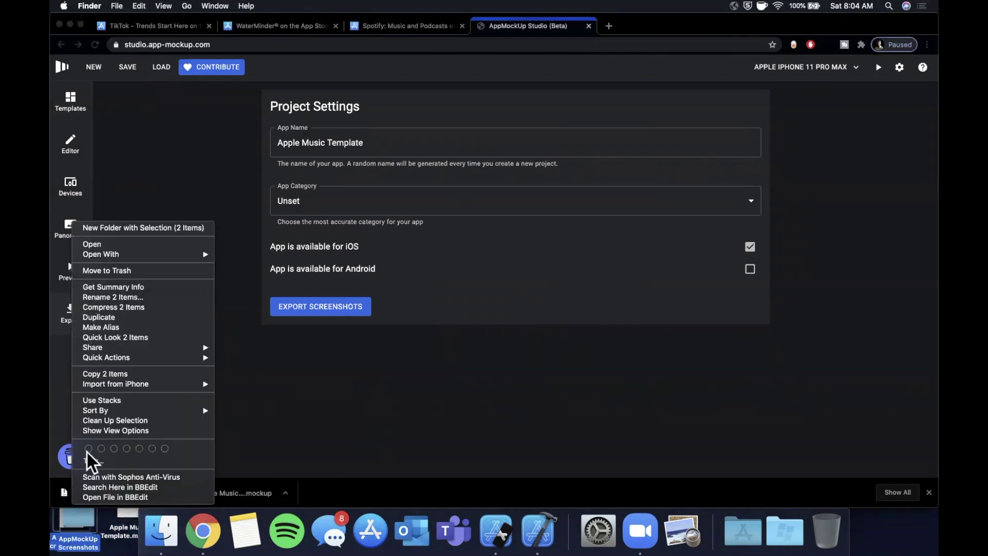
pyautogui.click(123, 271)
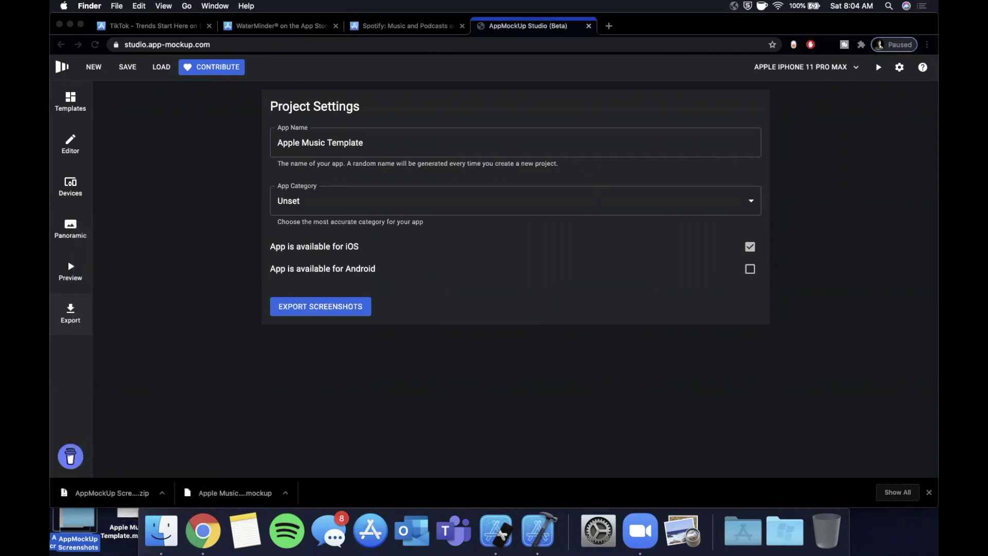
# Keep Apple Music Template.mockup on the desktop and restore the browser window to full size.
pyautogui.moveTo(54, 363); pyautogui.dragTo(188, 357)
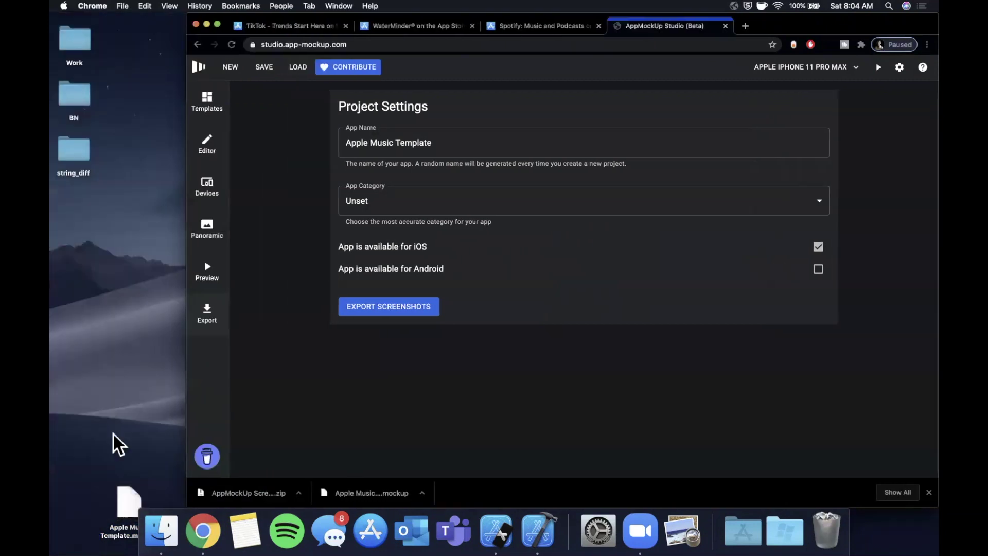
pyautogui.moveTo(132, 512); pyautogui.dragTo(135, 266)
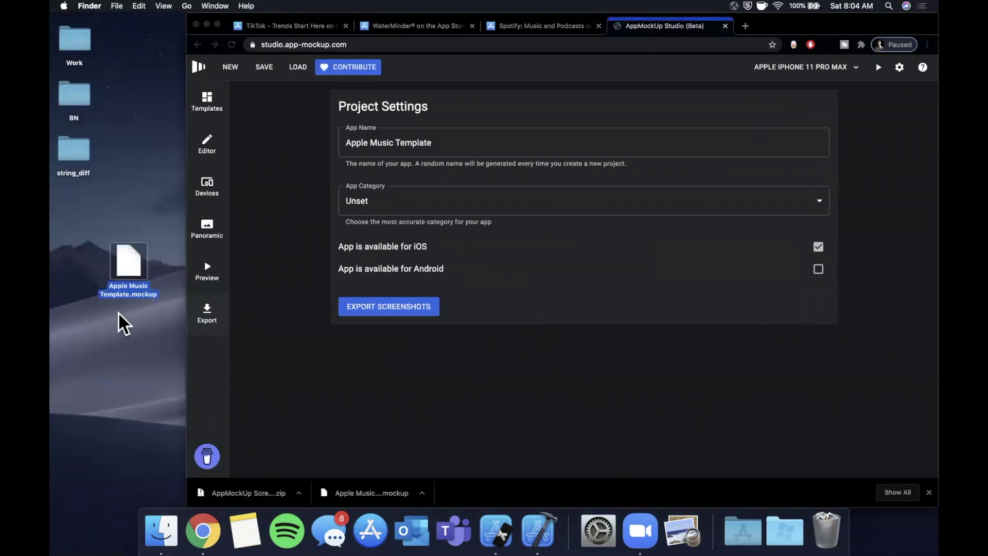
pyautogui.click(124, 323)
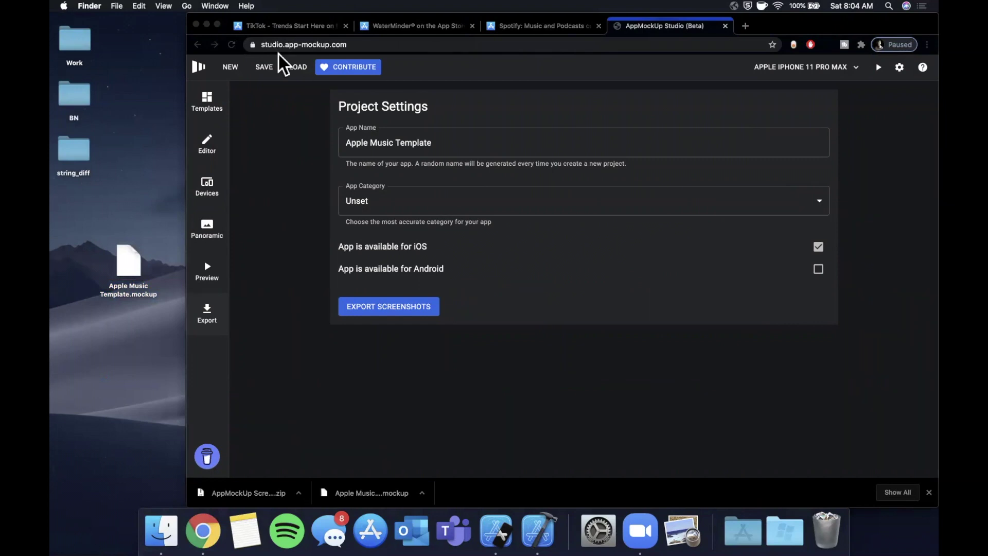
pyautogui.click(188, 71)
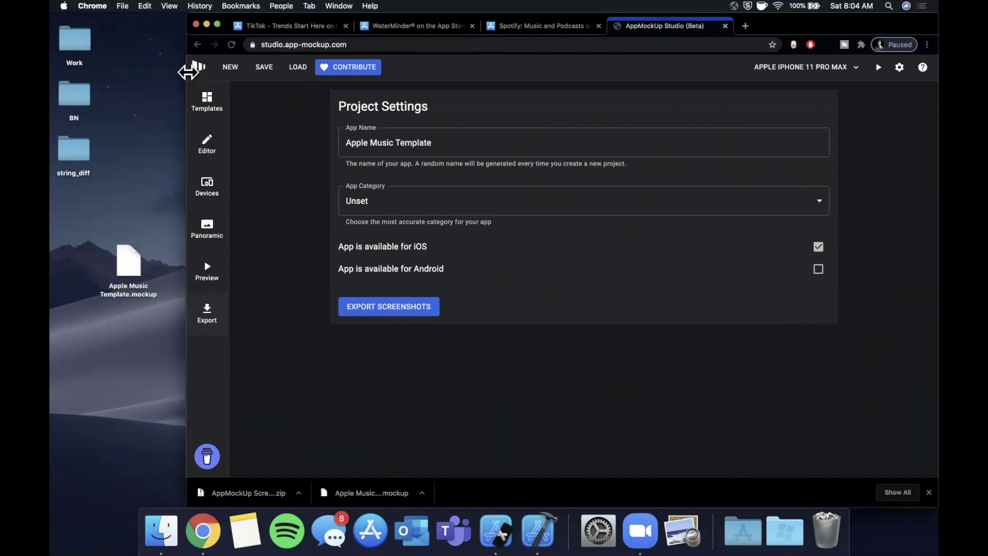
pyautogui.moveTo(188, 71); pyautogui.dragTo(51, 71)
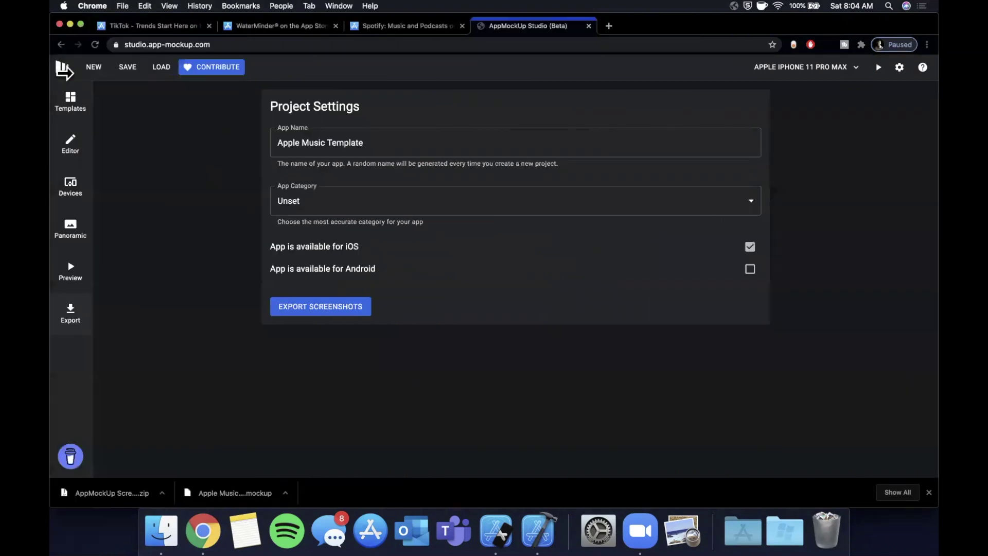
pyautogui.click(162, 68)
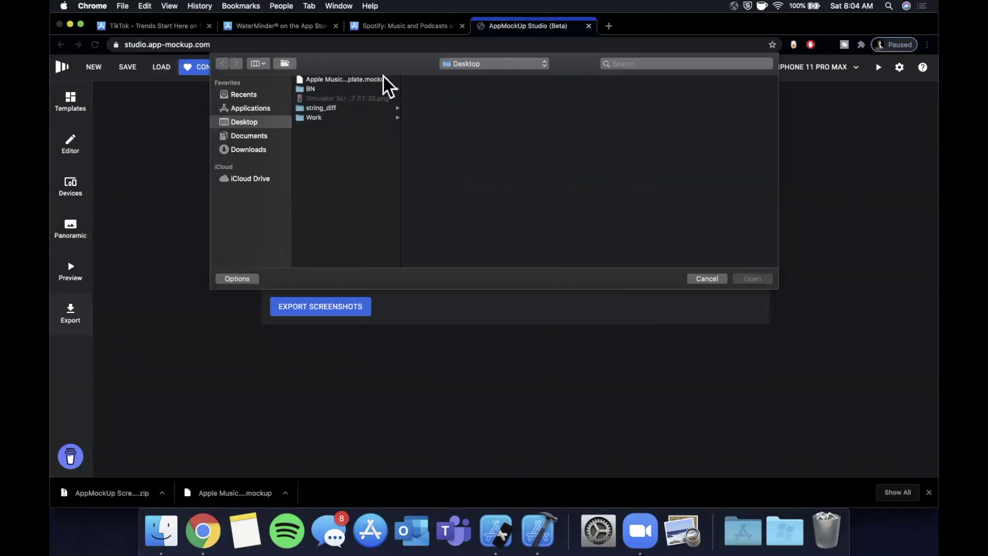
# Load Apple Music Template.mockup from the Desktop and show the first screenshot's device settings.
pyautogui.doubleClick(361, 80)
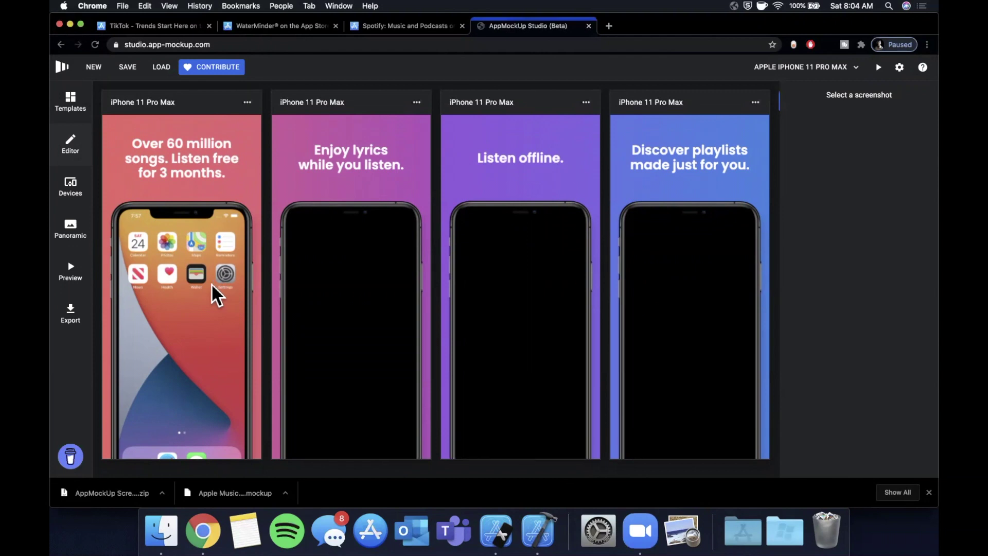
pyautogui.click(212, 285)
pyautogui.click(919, 216)
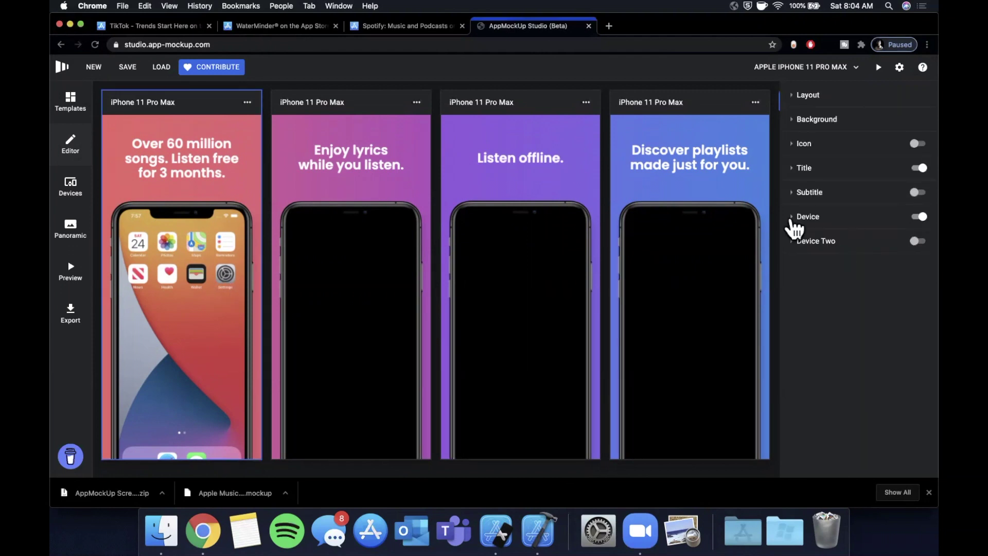
# Set the first screenshot's Device screen option to This Device Only.
pyautogui.click(793, 217)
pyautogui.click(902, 262)
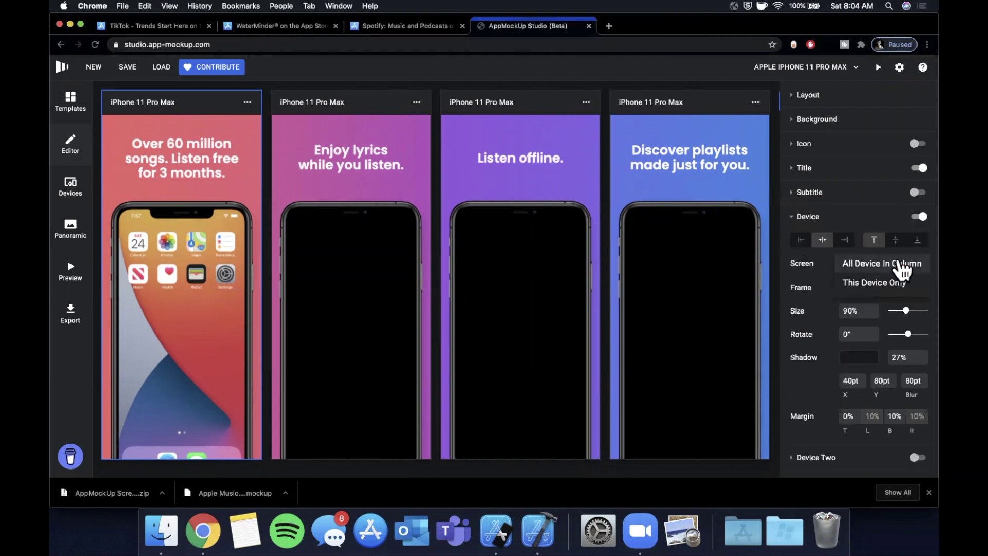
pyautogui.click(920, 217)
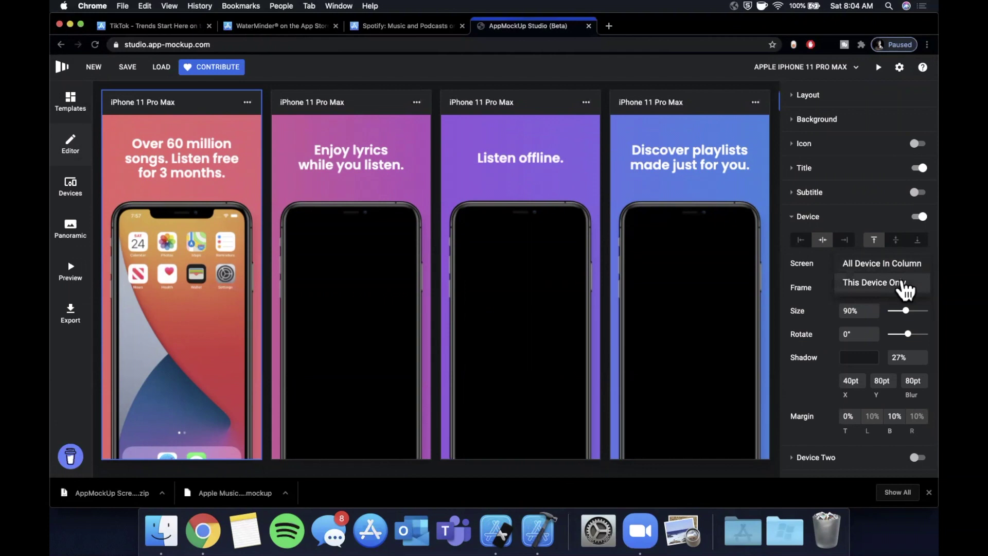
pyautogui.click(902, 283)
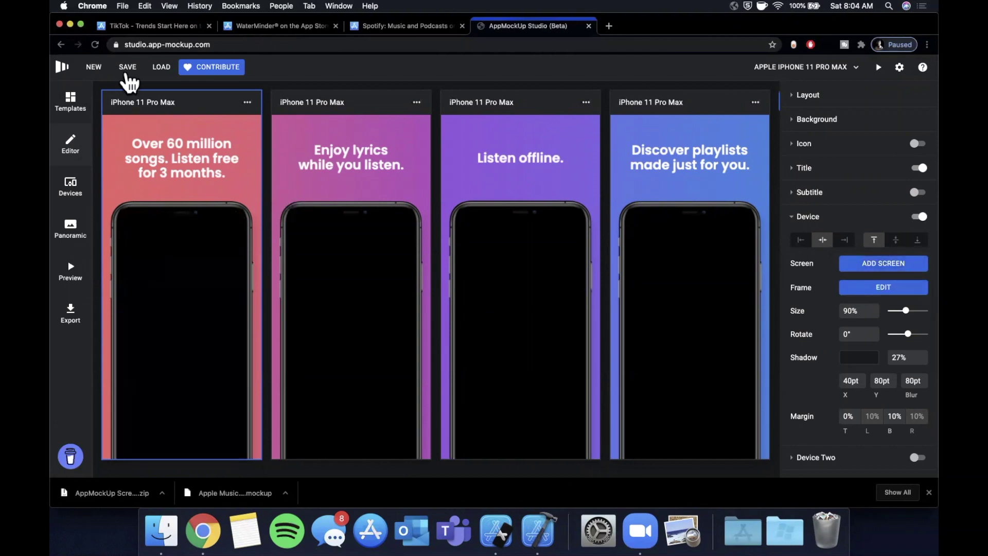
# Reload Apple Music Template.mockup from the Desktop to restore the home-screen image.
pyautogui.click(161, 72)
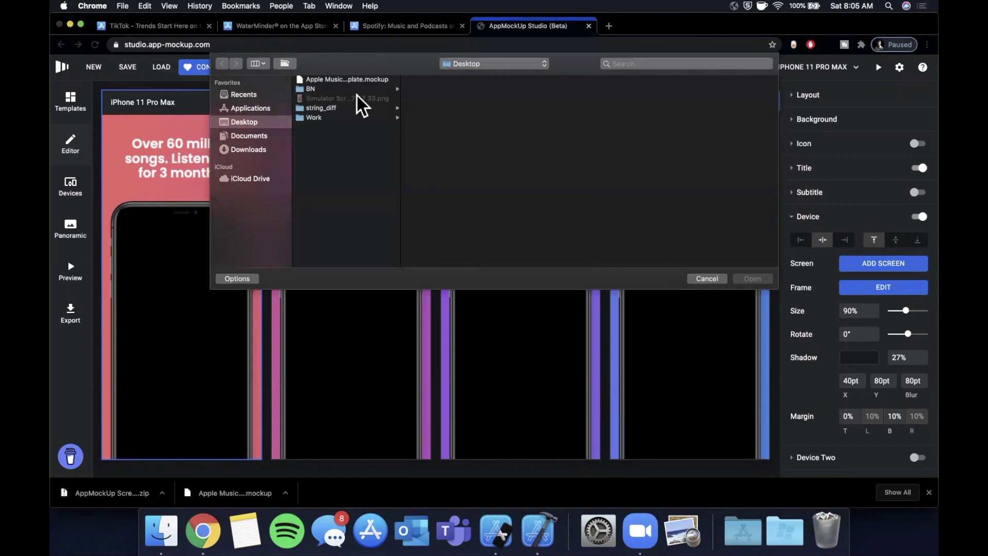
pyautogui.doubleClick(378, 79)
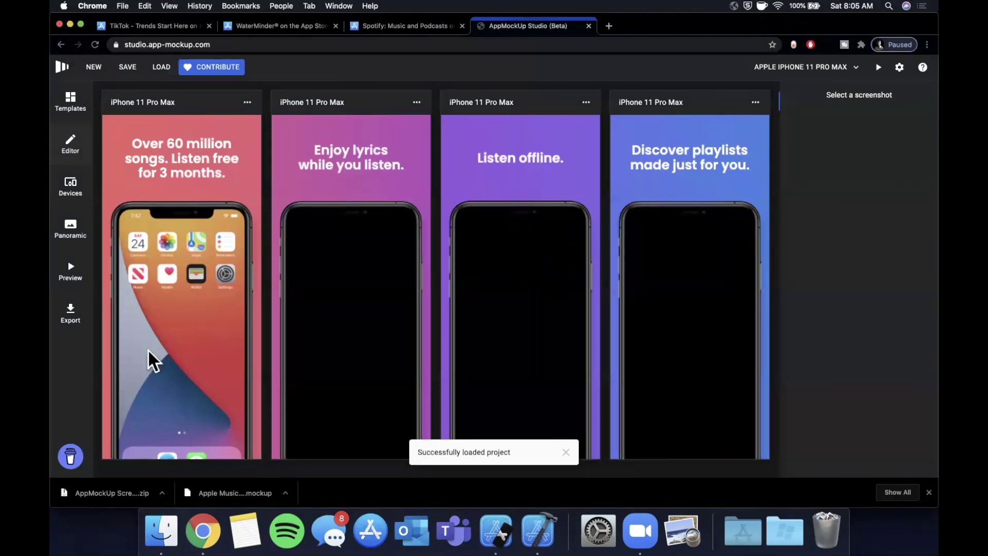
pyautogui.moveTo(50, 241); pyautogui.dragTo(129, 237)
pyautogui.moveTo(113, 287); pyautogui.dragTo(64, 287)
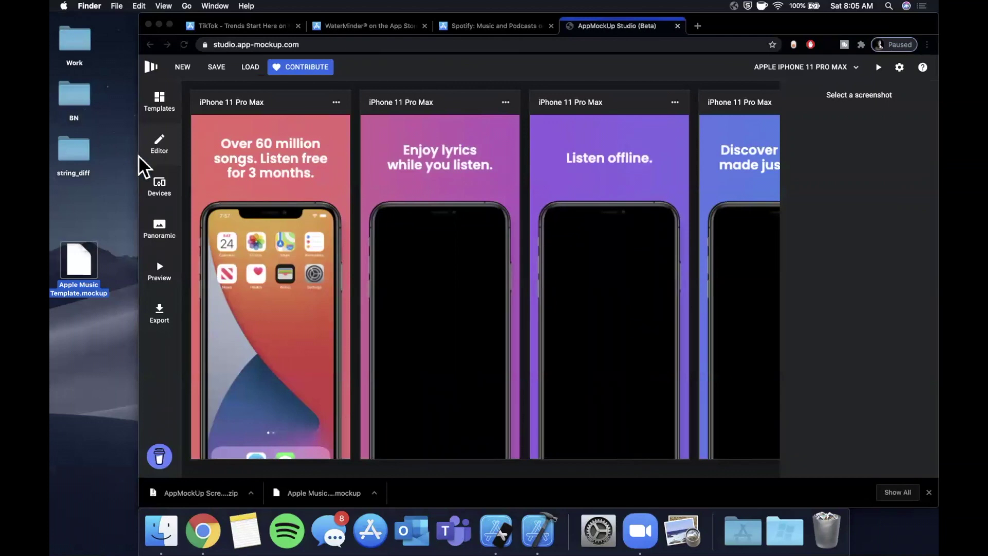
pyautogui.moveTo(139, 155); pyautogui.dragTo(65, 165)
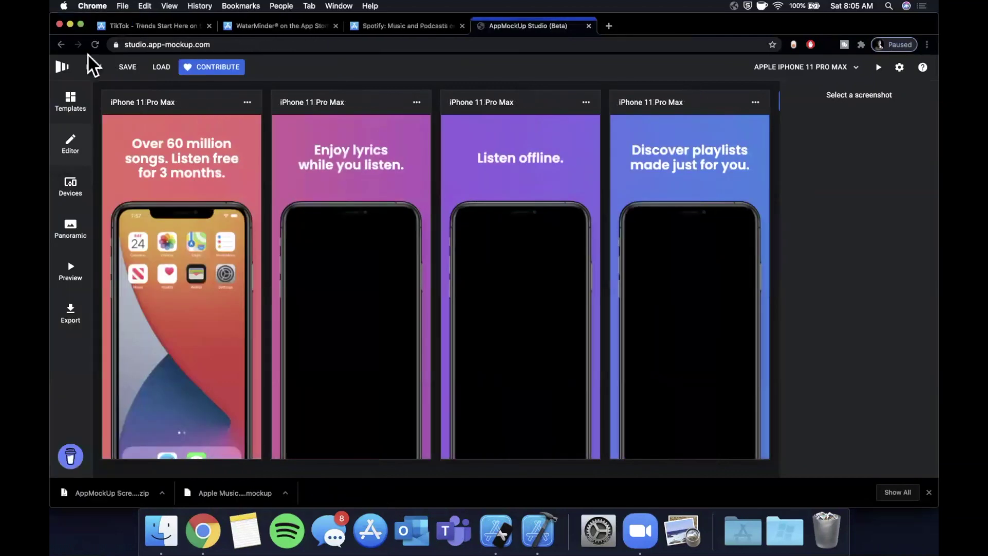